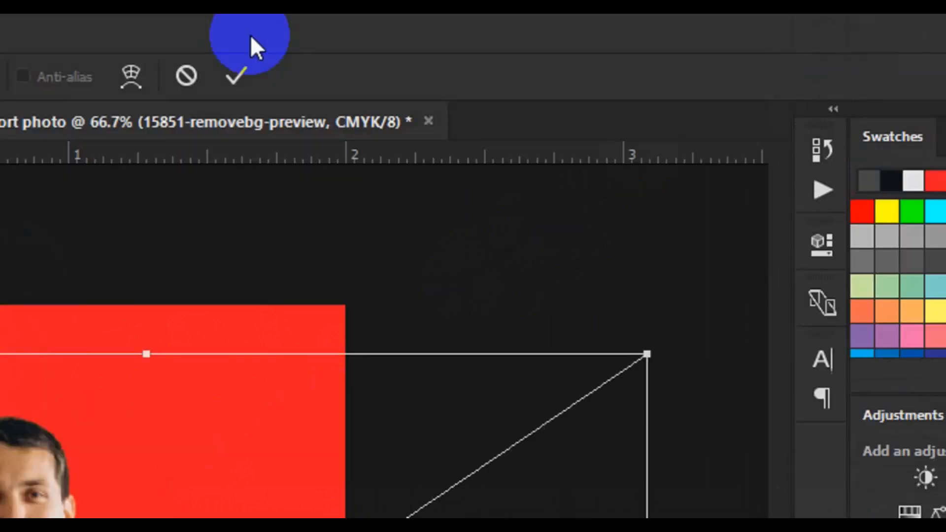
- Apply the portrait's transform, centre the layer horizontally on the full canvas selection, and deselect
left_click(238, 74)
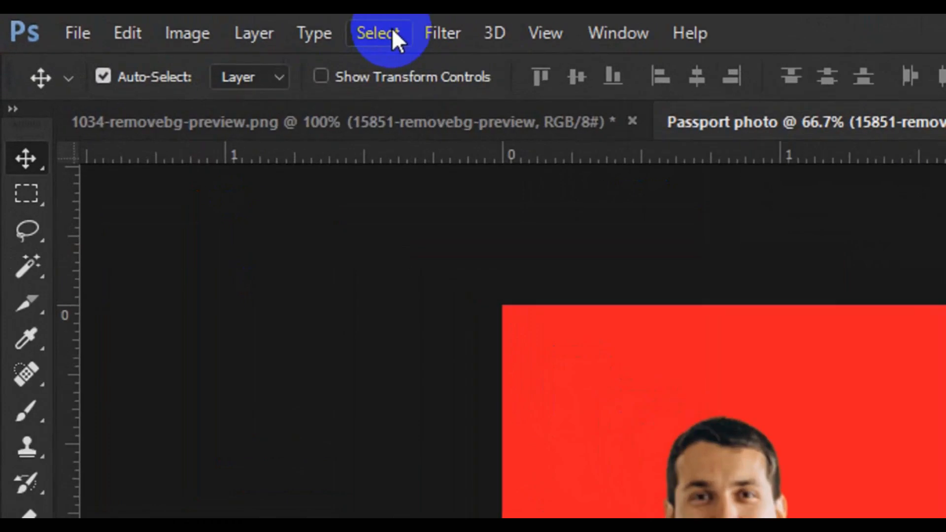
left_click(392, 28)
left_click(387, 72)
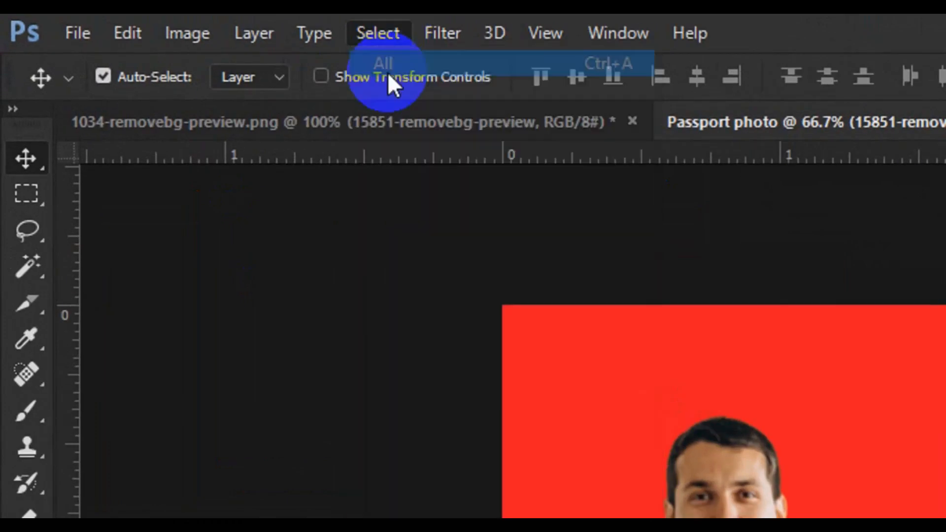
left_click(693, 83)
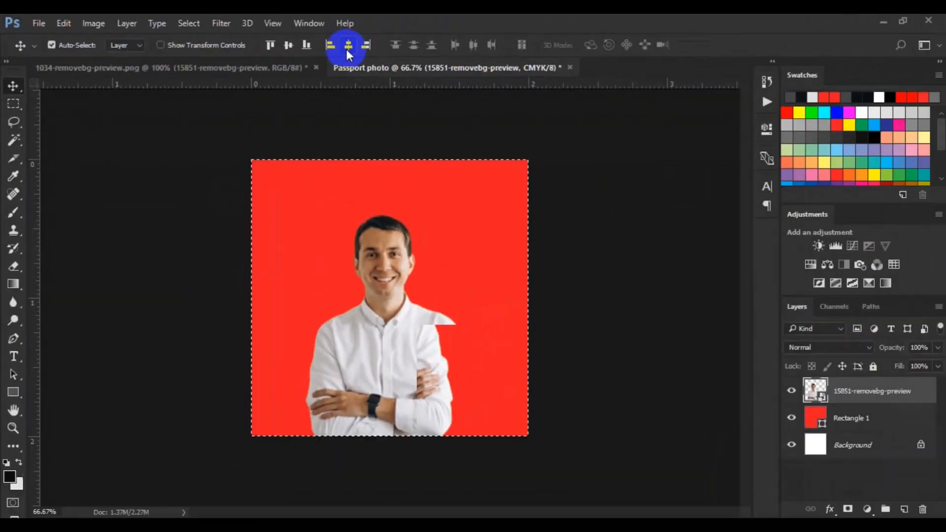
left_click(197, 24)
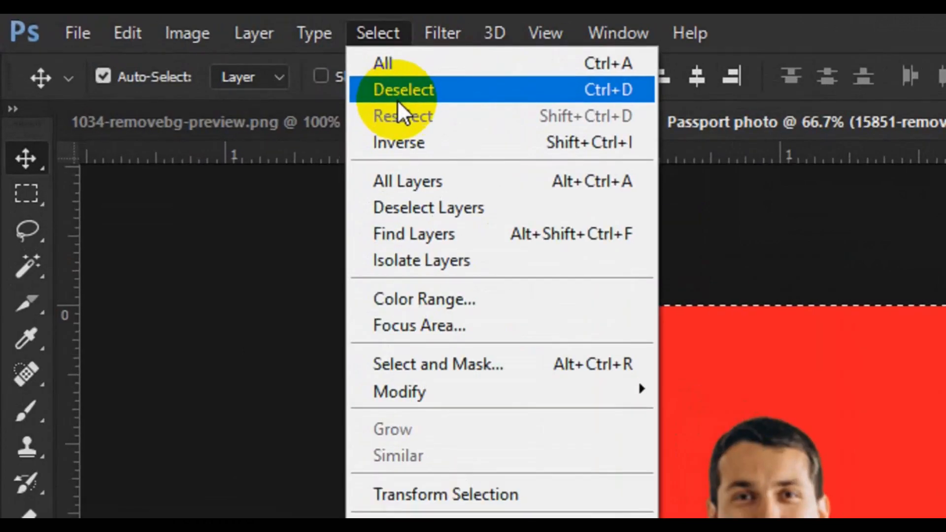
left_click(397, 99)
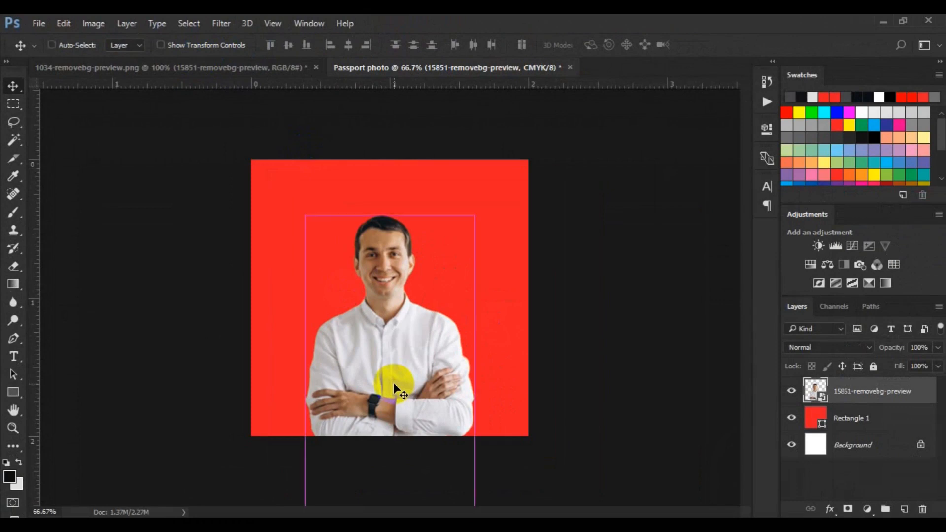
- Scale the portrait with Free Transform to about 2140% width and reposition it so the head and shoulders fill the red square
key("ctrl+t")
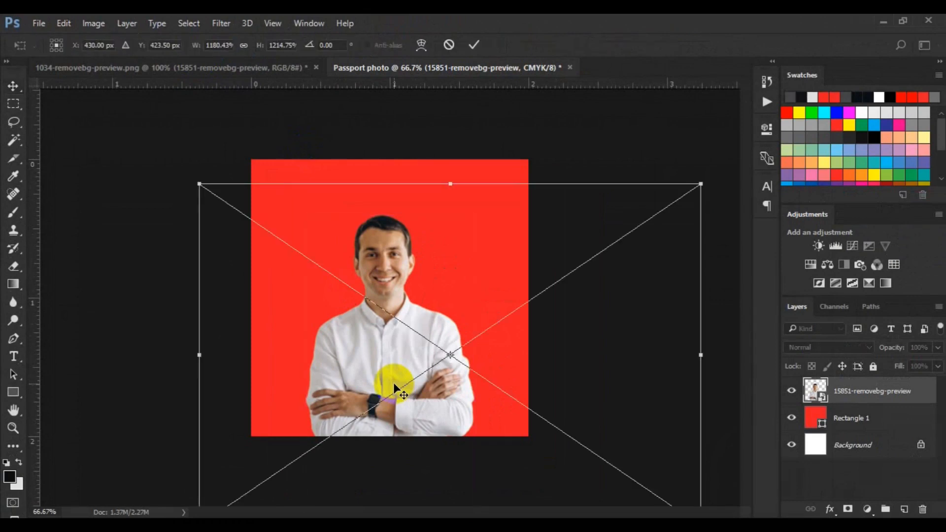
key("ctrl+minus")
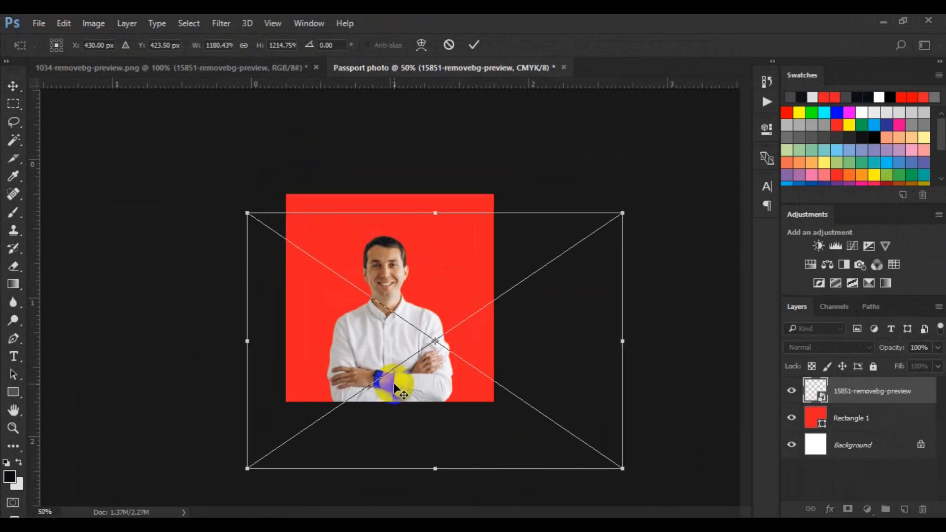
key("ctrl+minus")
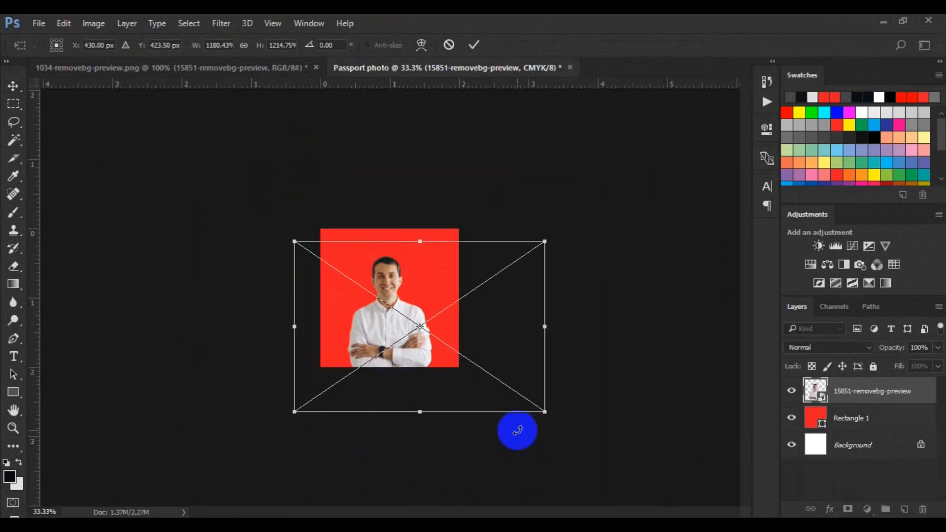
left_click_drag(548, 413, 601, 449)
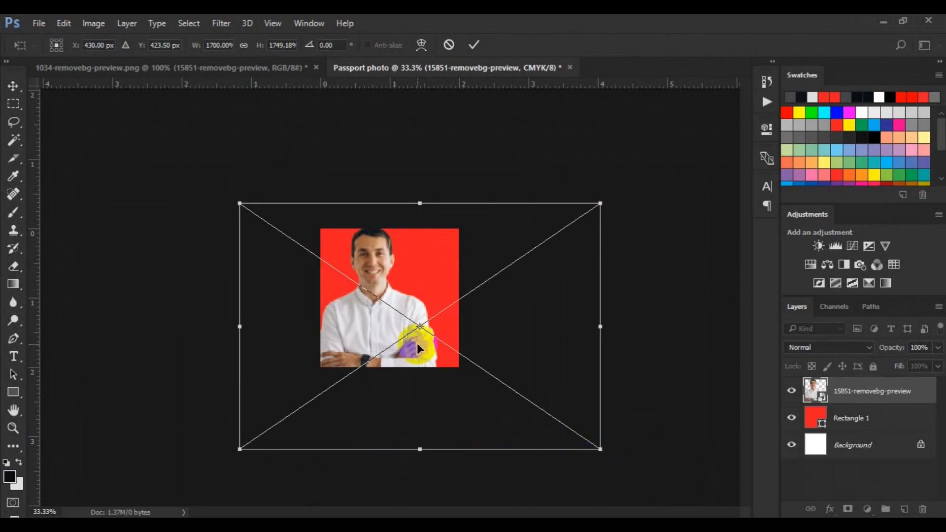
left_click_drag(384, 327, 394, 348)
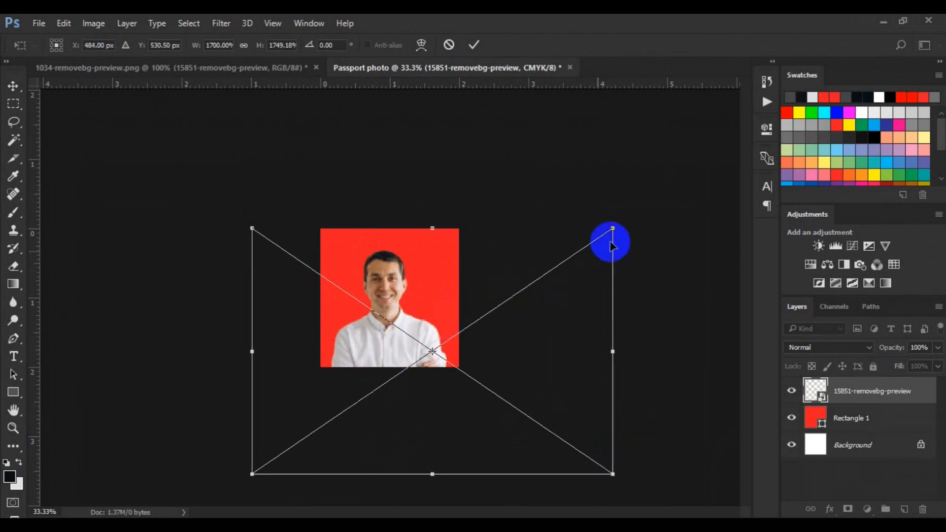
left_click_drag(612, 228, 649, 184)
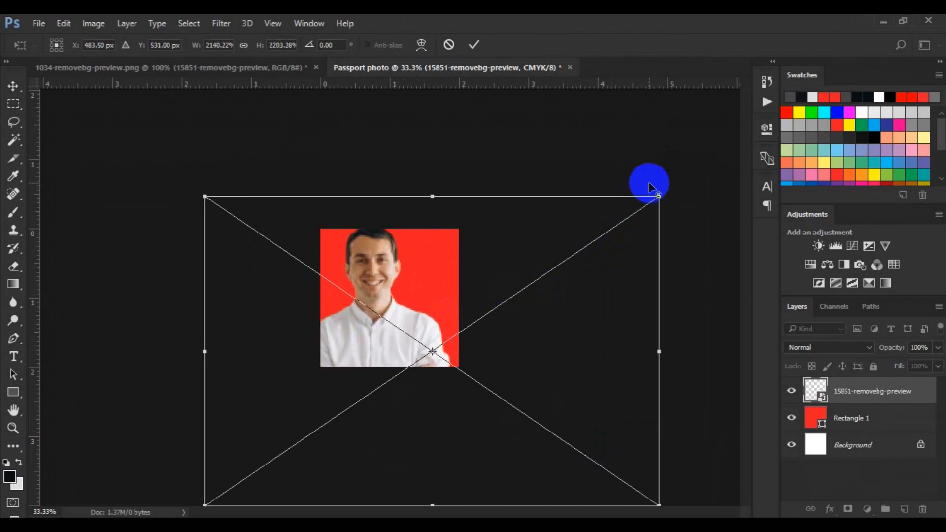
left_click_drag(393, 342, 407, 358)
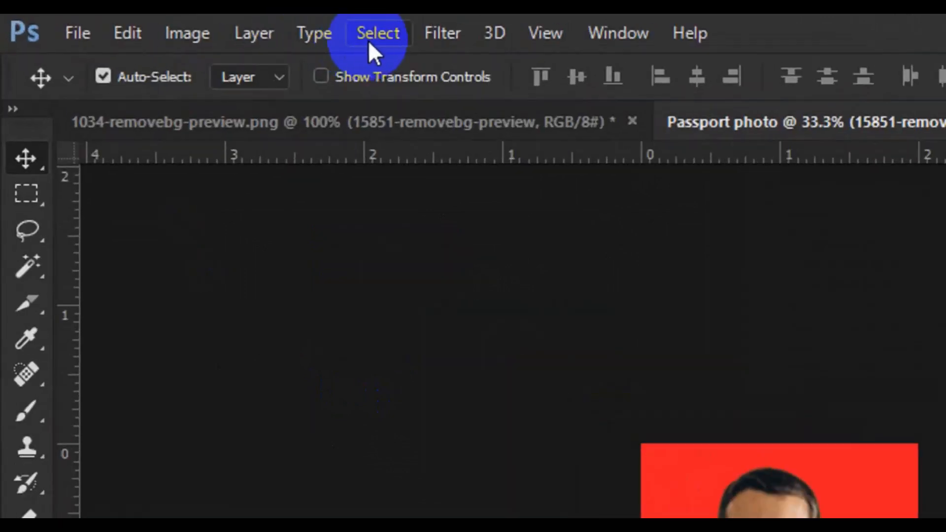
- Align the enlarged portrait to the horizontal centre of the whole canvas and clear the selection
left_click(189, 23)
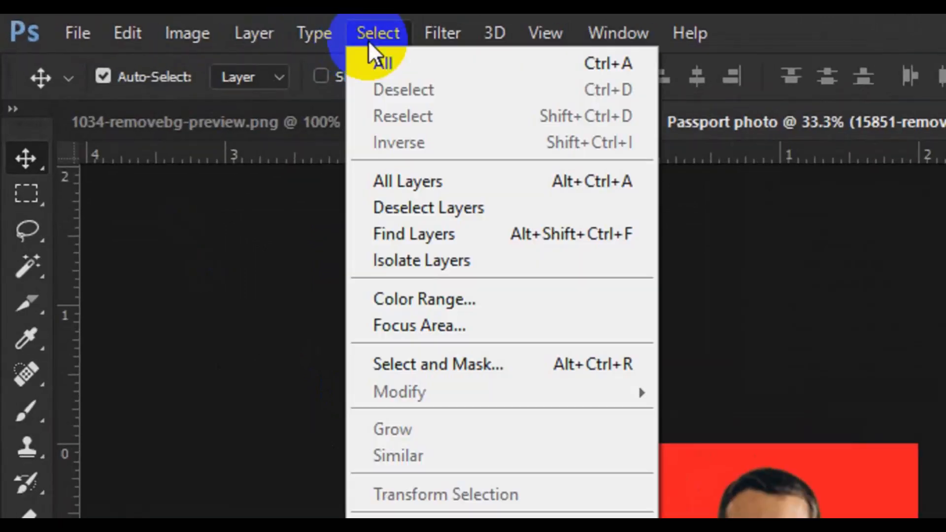
left_click(434, 66)
left_click(696, 81)
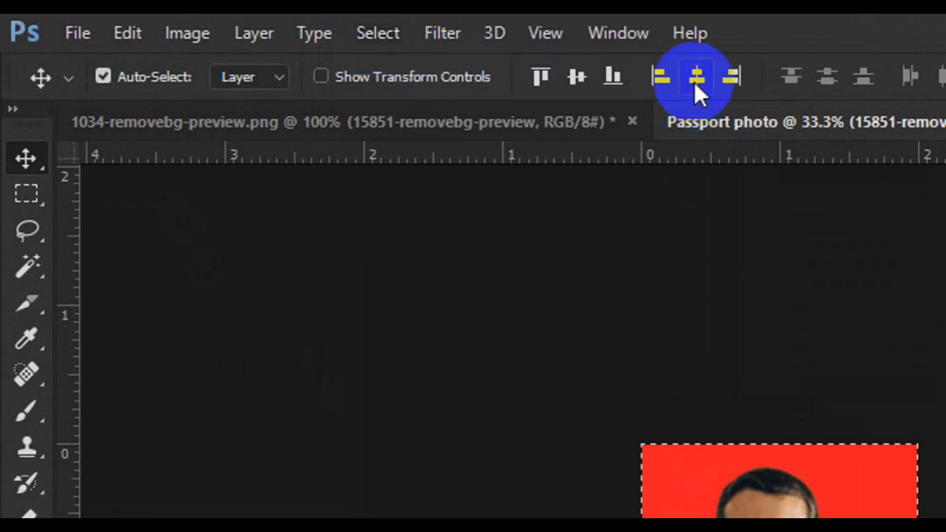
left_click(381, 36)
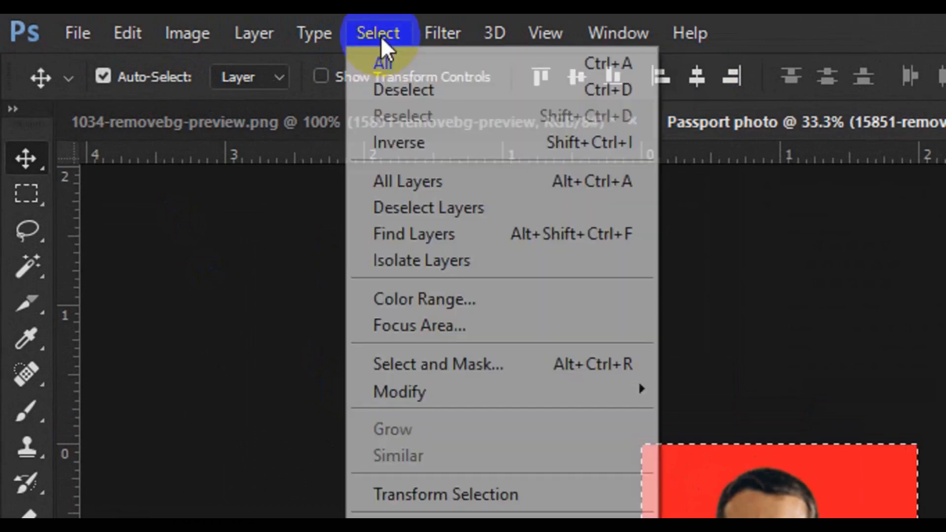
left_click(398, 87)
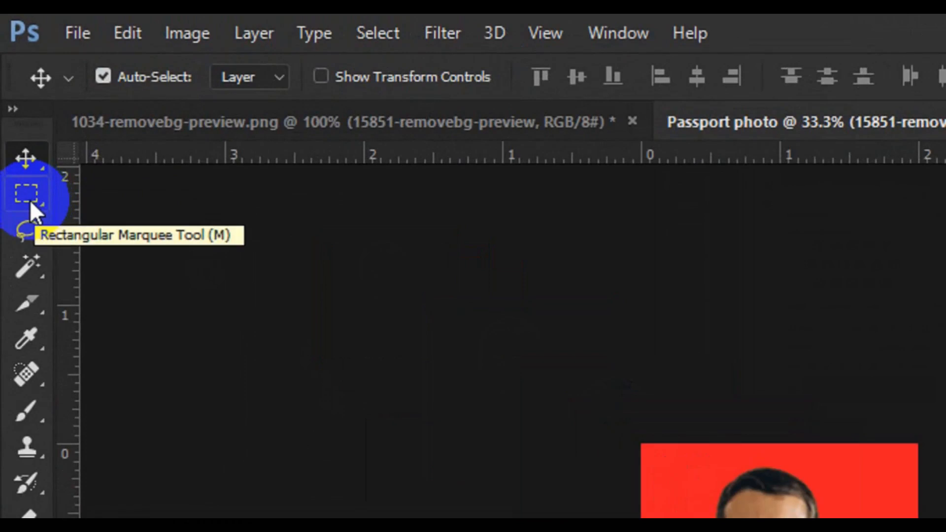
- Marquee-select the entire photo area and duplicate the 15851-removebg-preview layer as "photo passport"
left_click(30, 199)
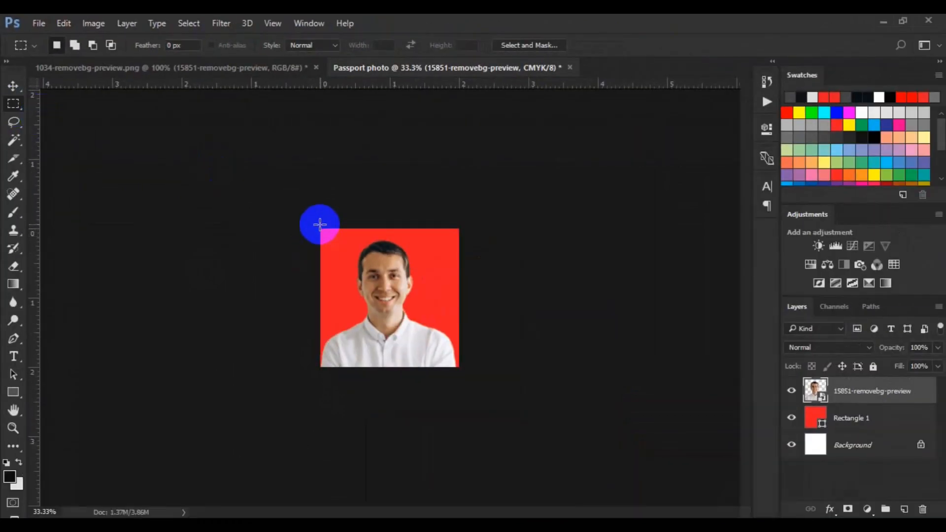
left_click_drag(320, 226, 474, 377)
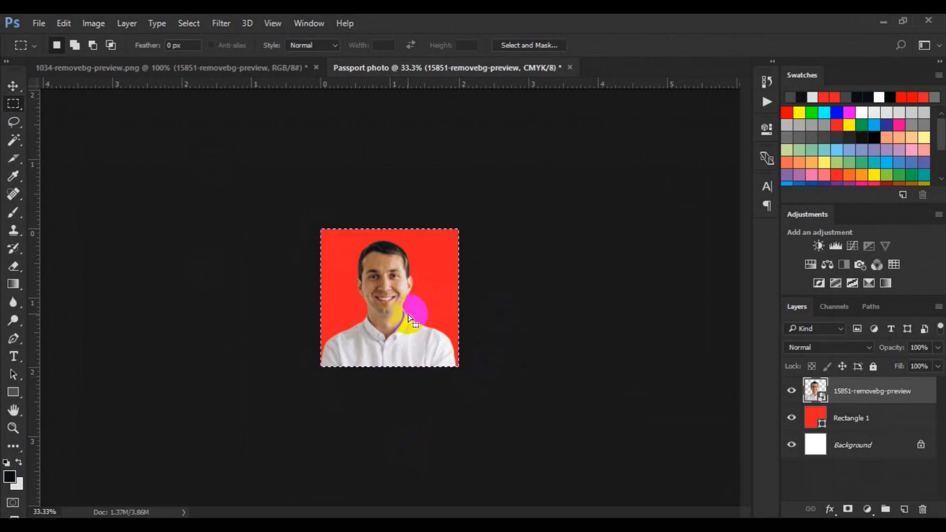
right_click(849, 397)
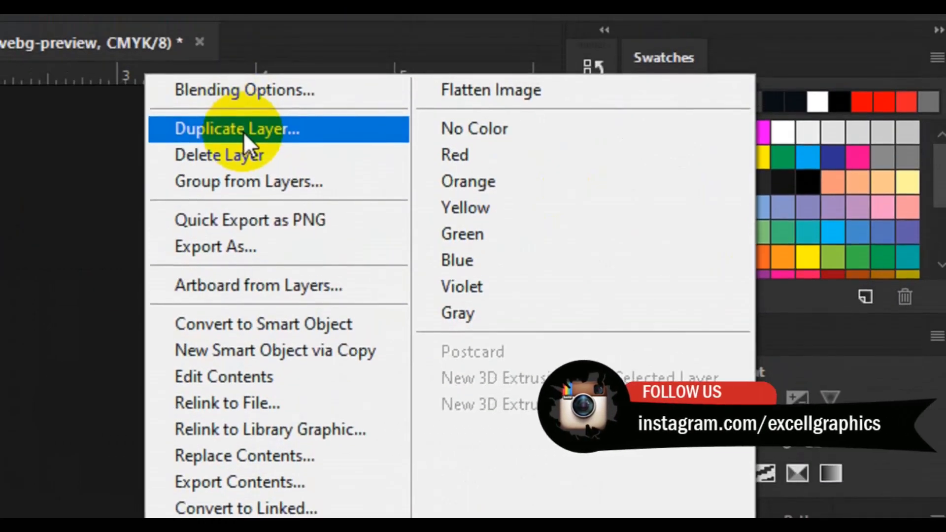
left_click(244, 140)
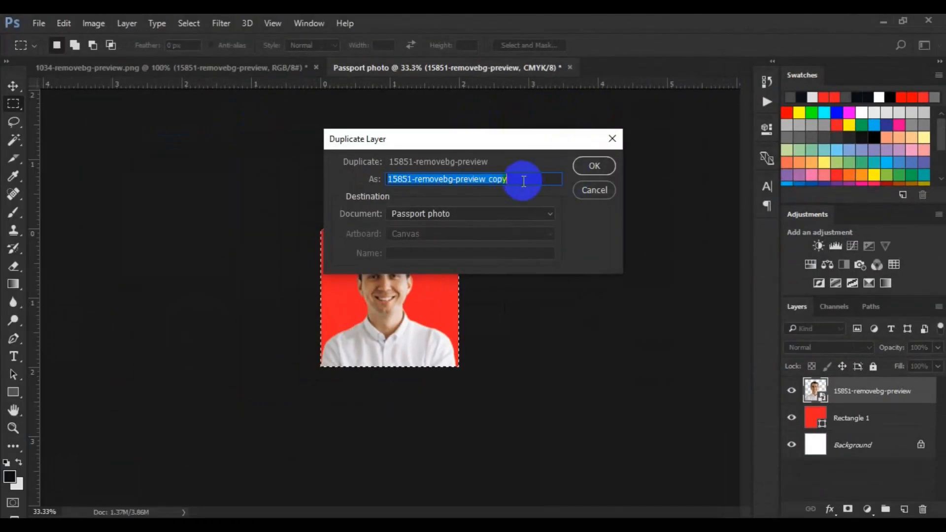
type("p")
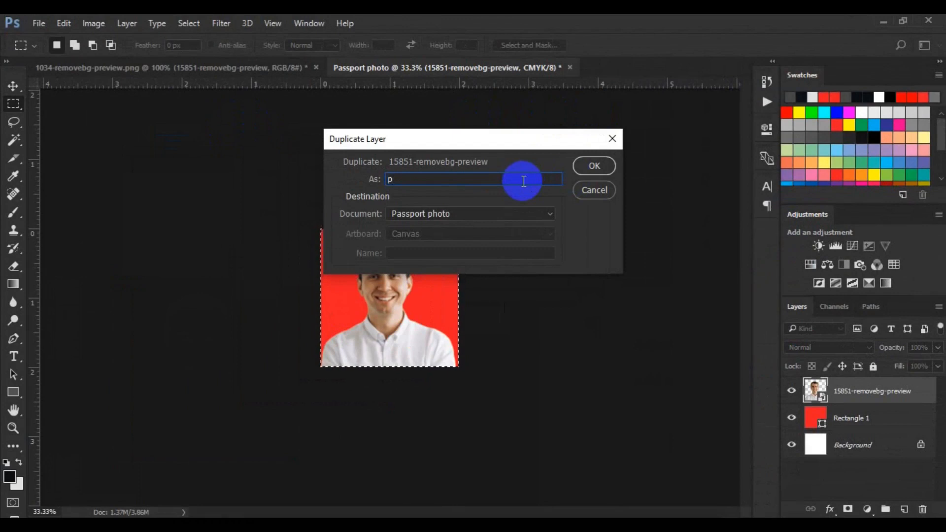
type("hoto passport")
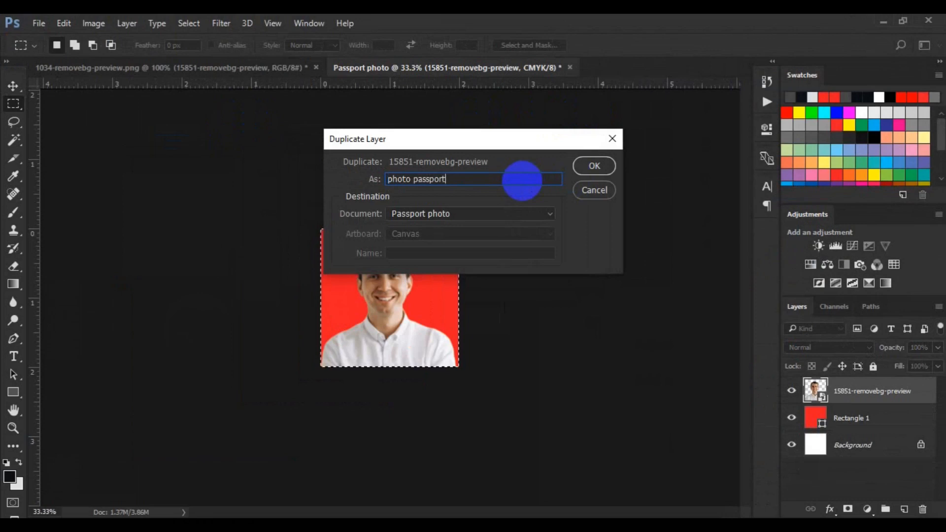
left_click(592, 166)
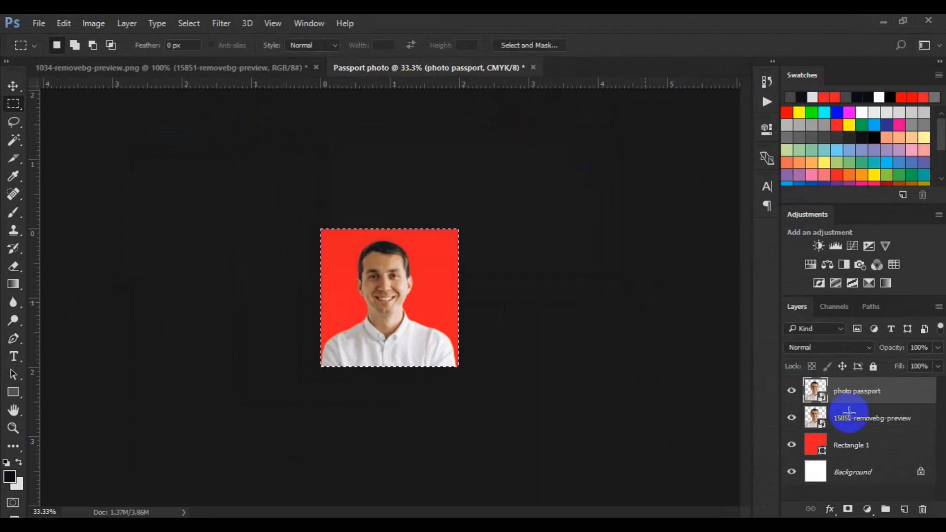
- Clear the marquee selection and delete the original 15851-removebg-preview layer
left_click(853, 420)
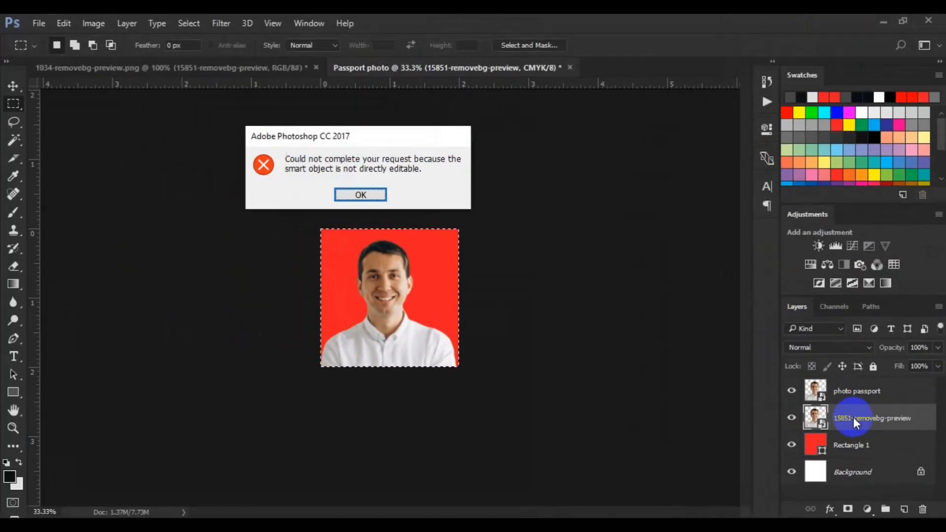
left_click(370, 194)
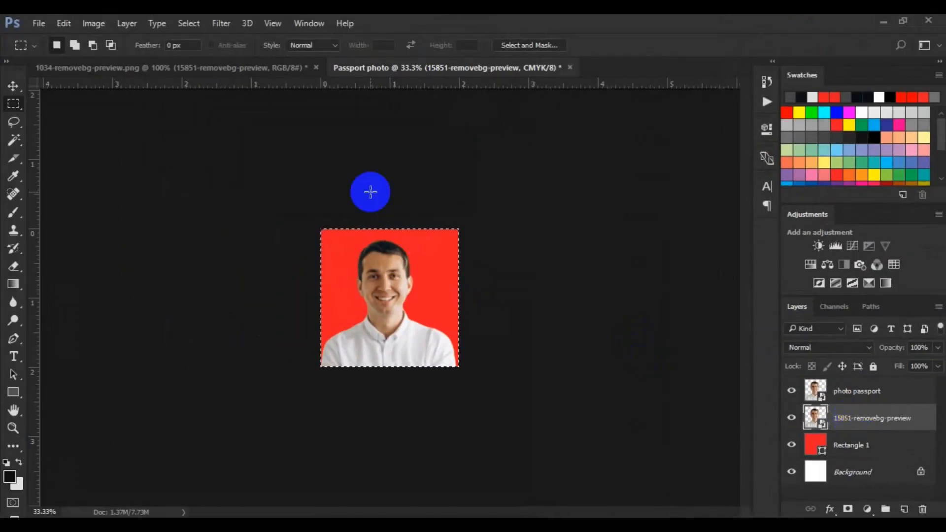
key("v")
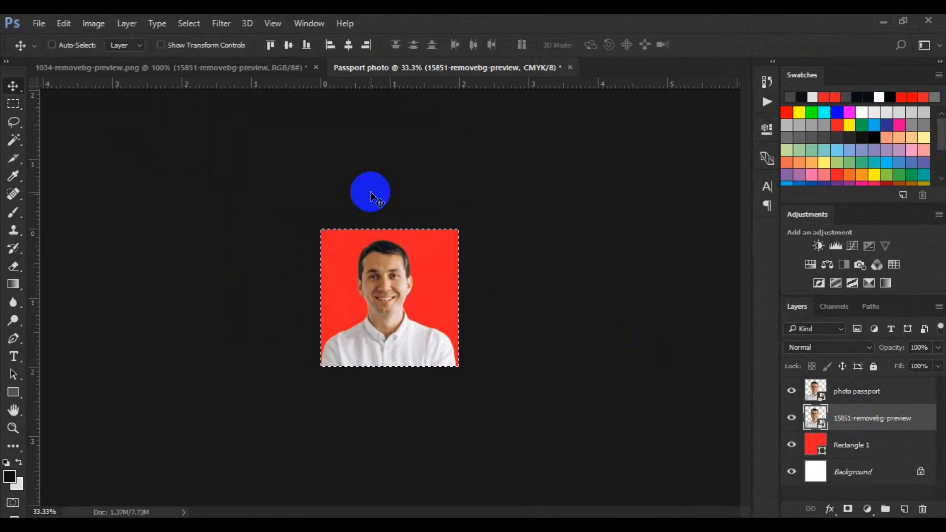
key("ctrl+d")
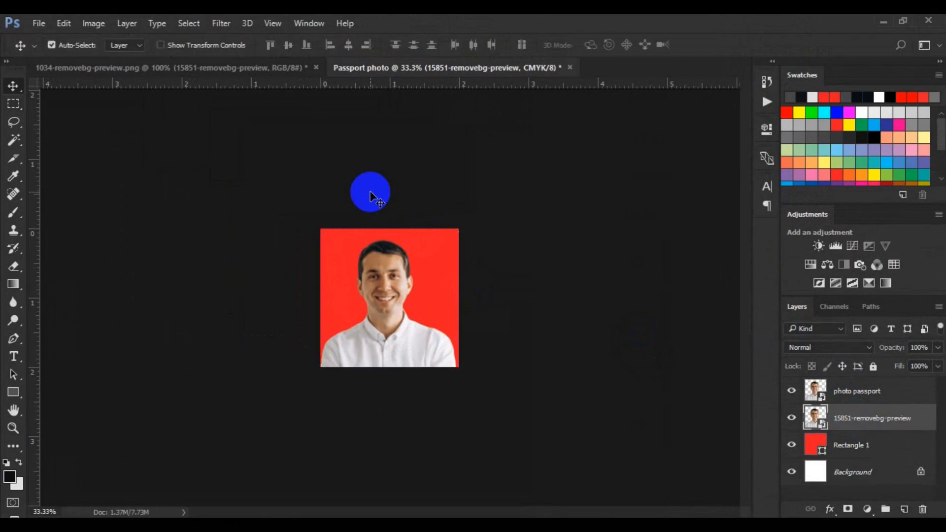
key("Delete")
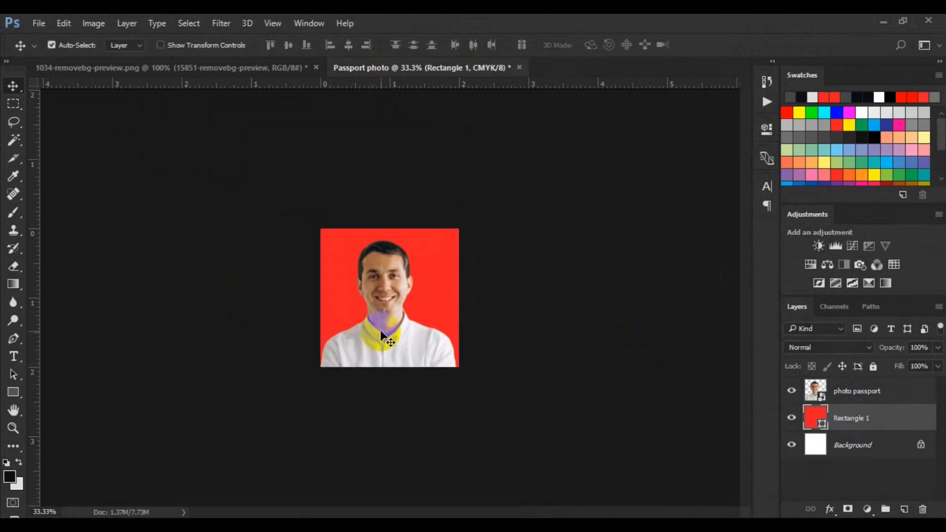
- Add a Stroke effect to the Rectangle 1 layer and set the stroke position to Inside
left_click(382, 335)
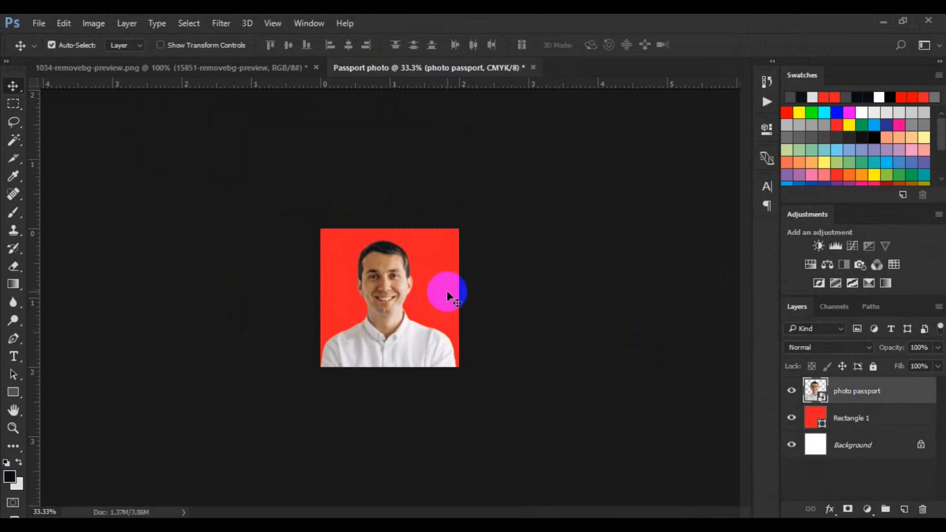
left_click(444, 288)
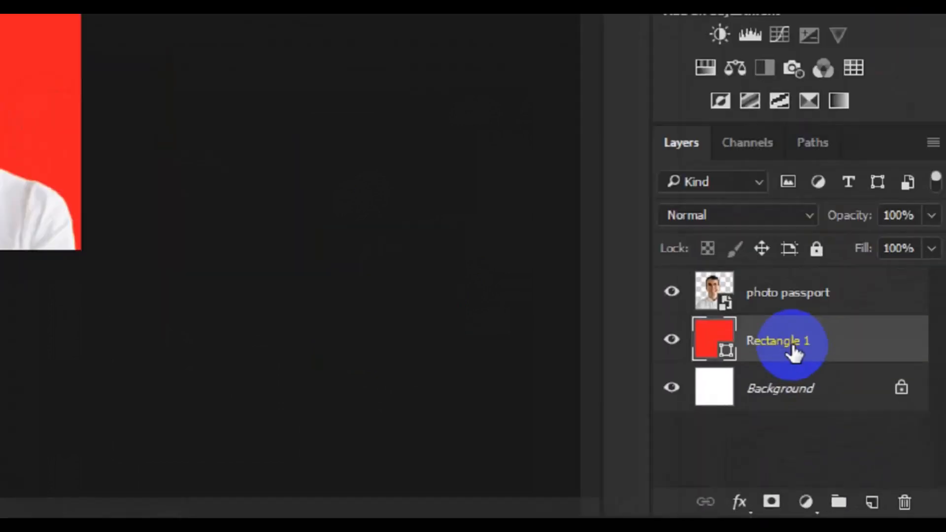
right_click(860, 424)
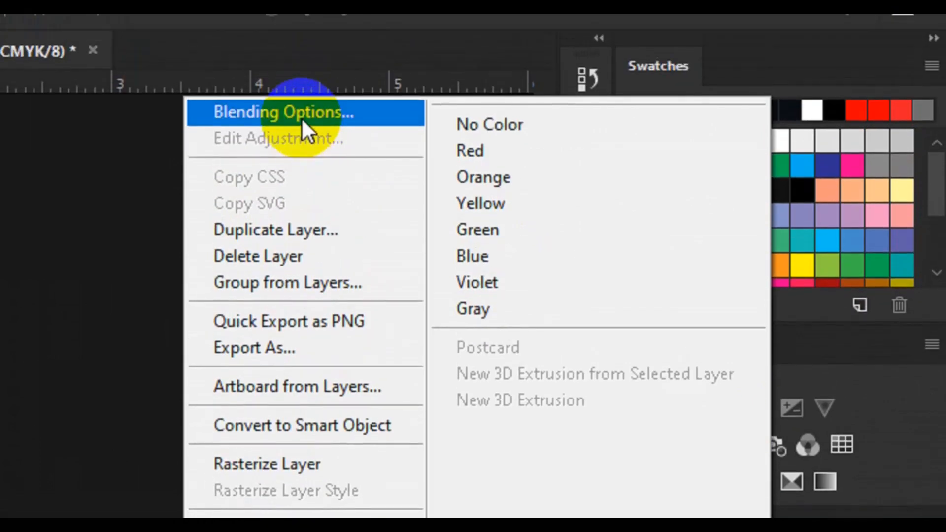
left_click(295, 86)
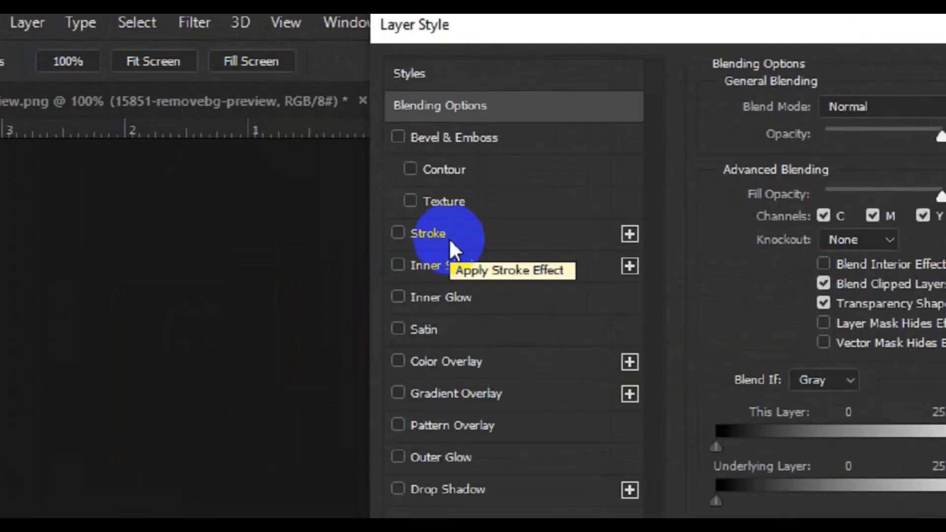
left_click(474, 266)
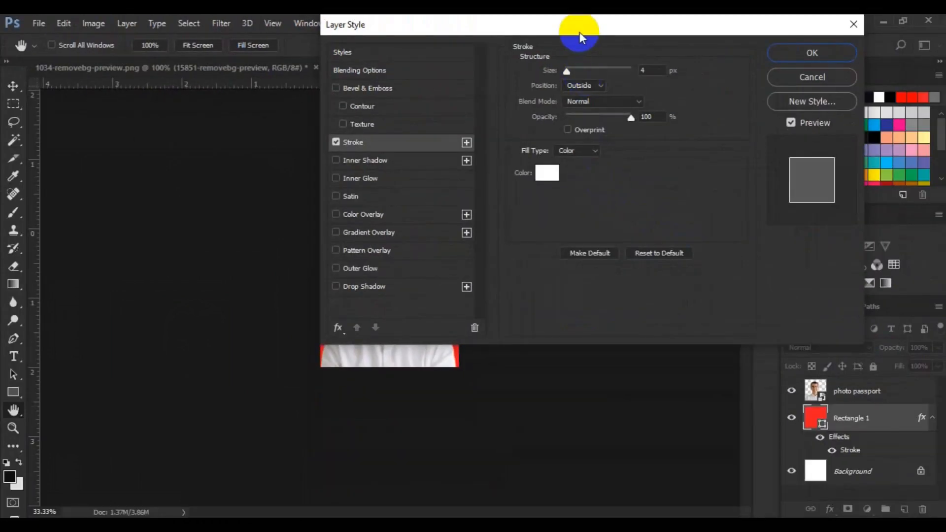
left_click_drag(579, 32, 667, 57)
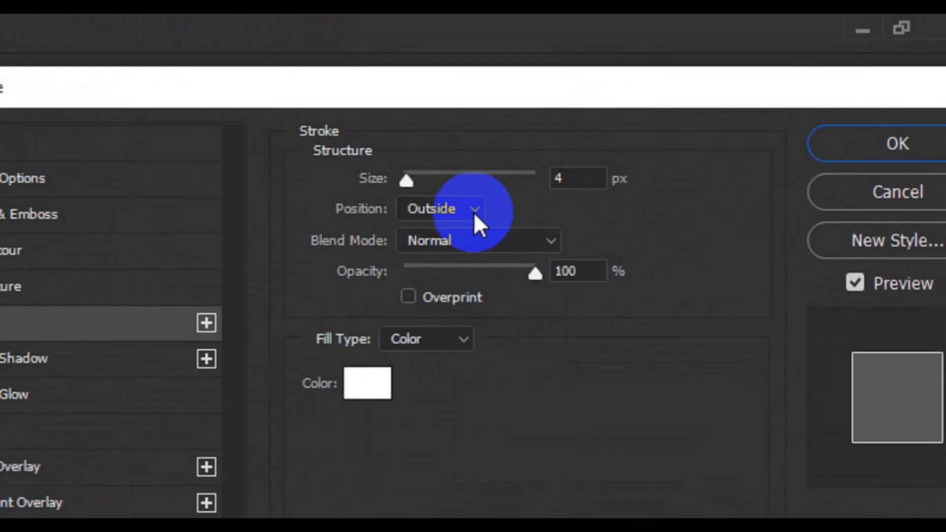
left_click(690, 115)
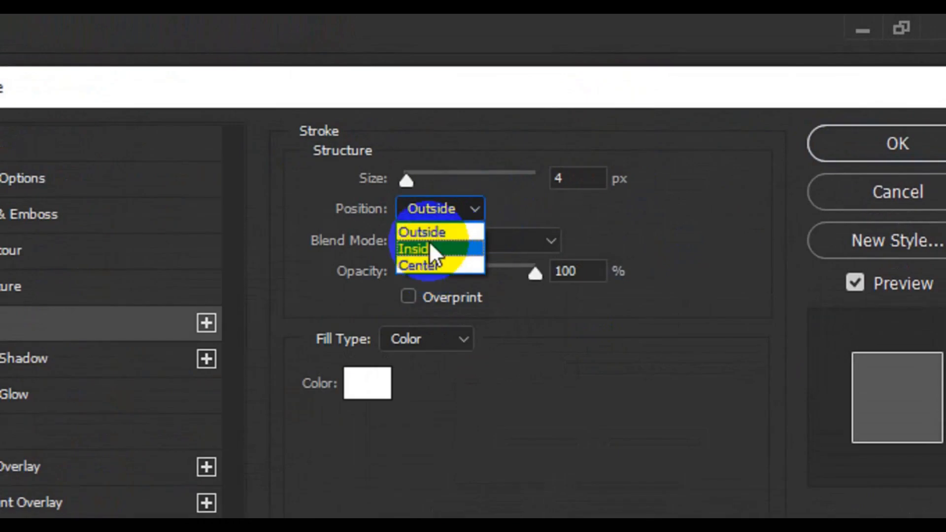
left_click(429, 248)
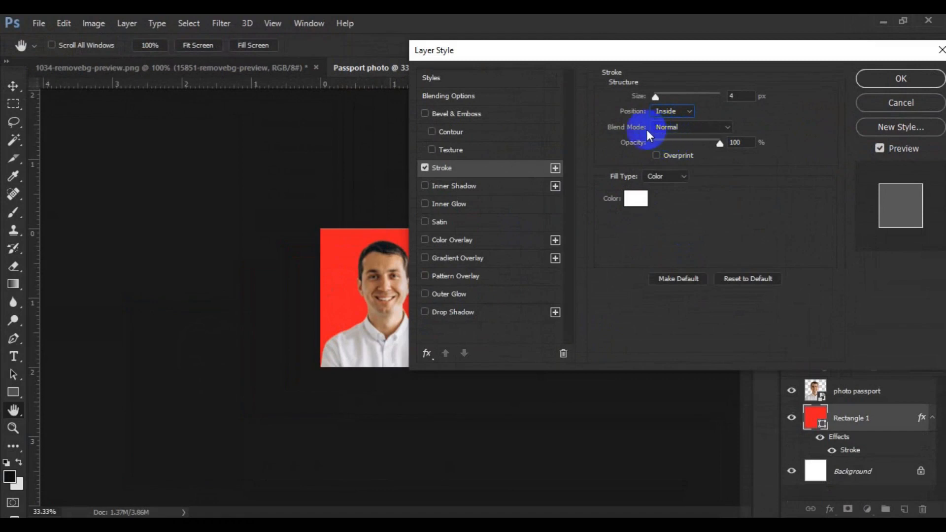
- Set the white stroke's size to 15 px and apply the layer style to Rectangle 1
left_click(637, 101)
left_click_drag(637, 101, 646, 101)
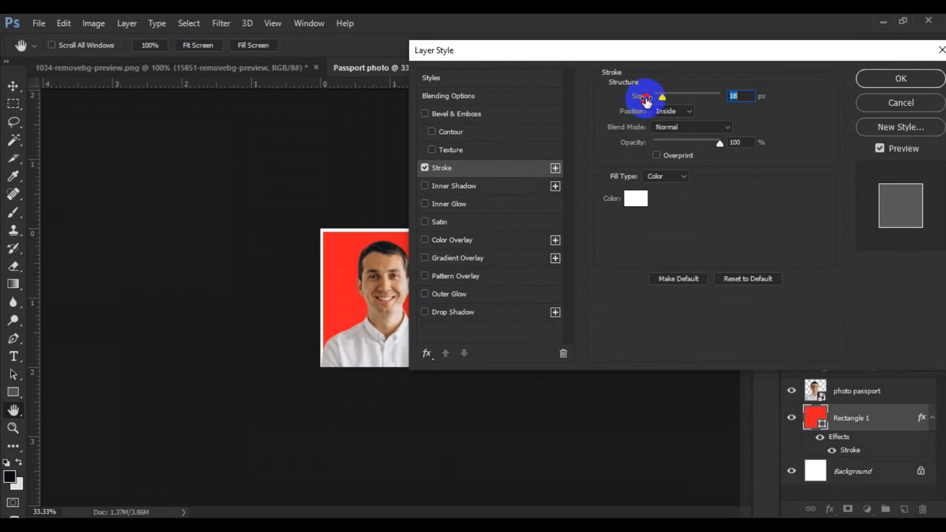
key("Tab")
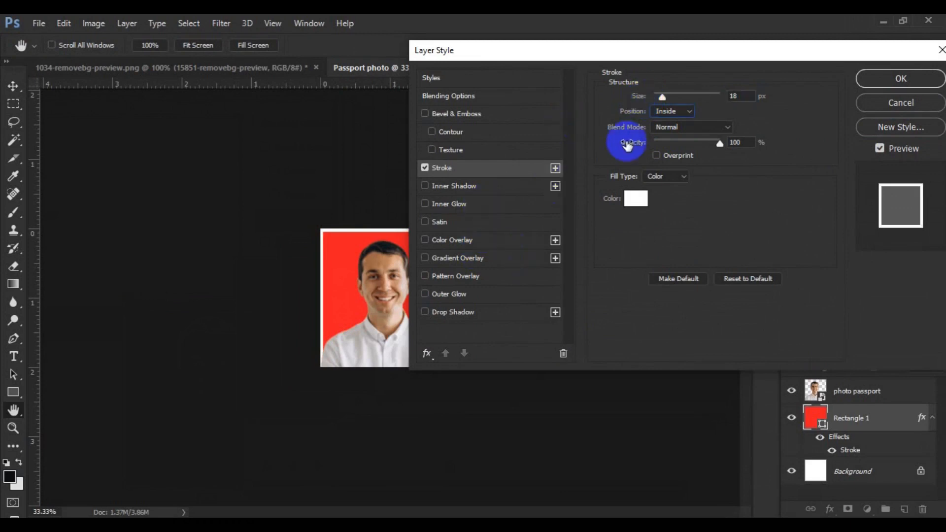
left_click_drag(639, 103, 638, 101)
key("Tab")
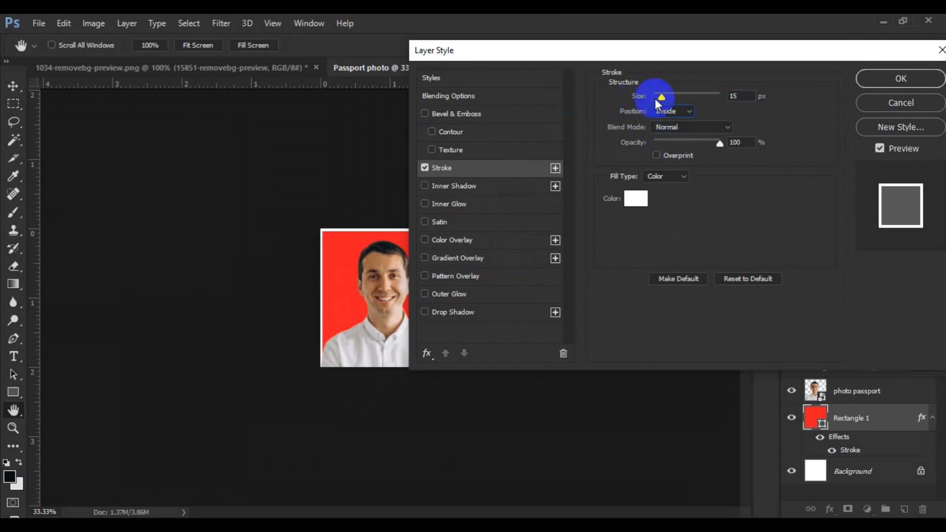
left_click(868, 81)
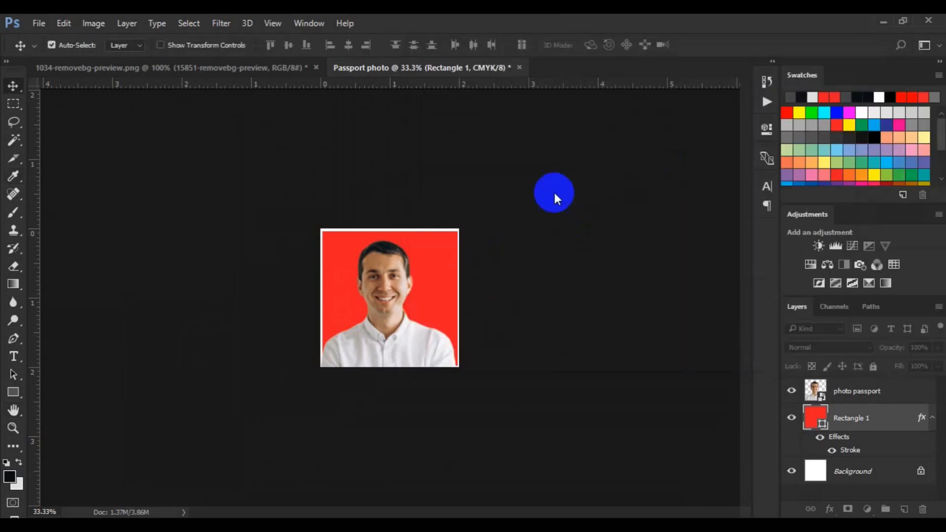
left_click(374, 351)
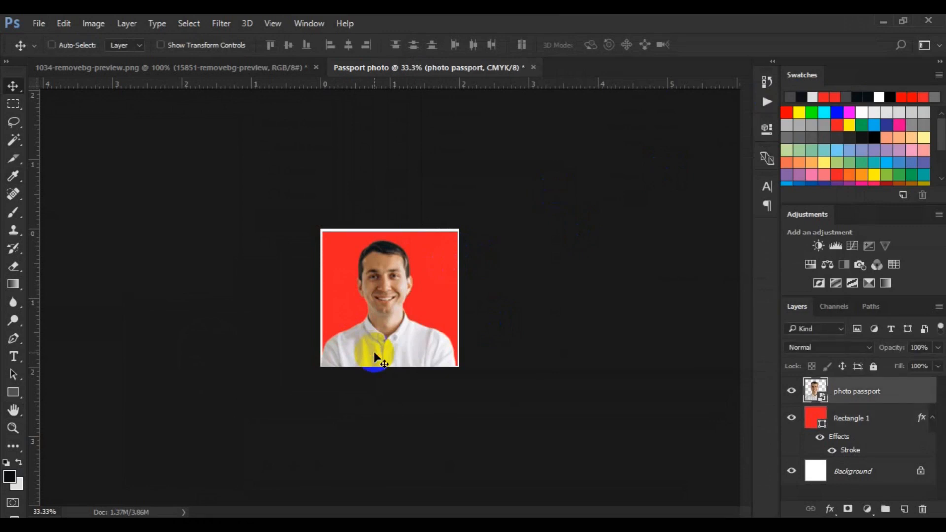
key("ctrl+t")
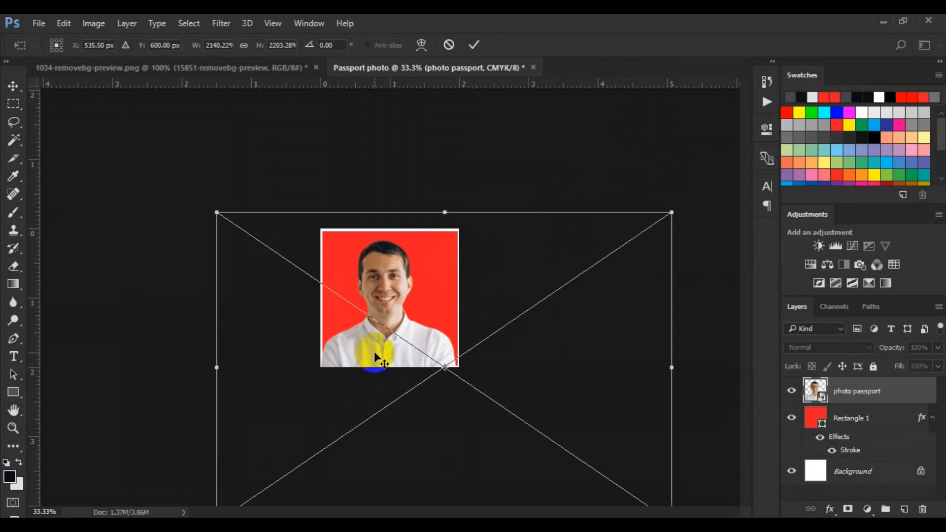
double_click(420, 377)
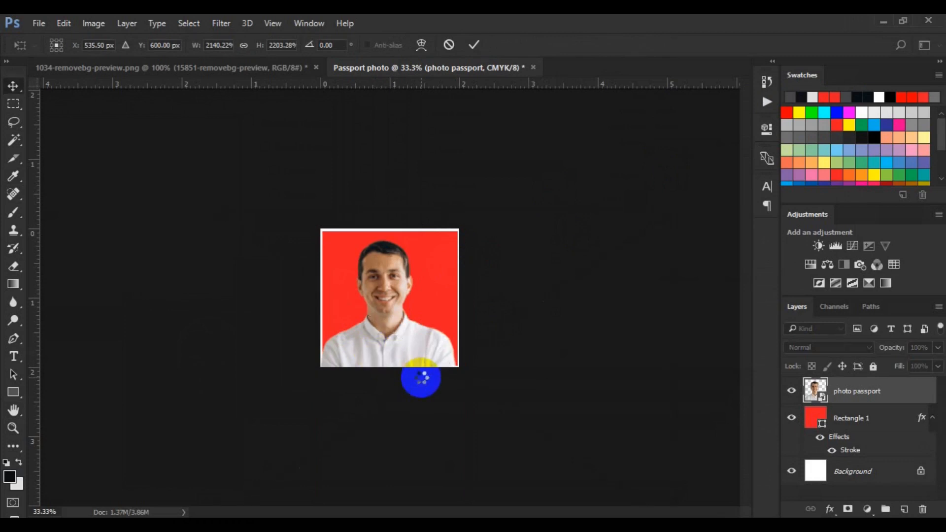
- Rasterize the photo passport smart object layer
right_click(878, 391)
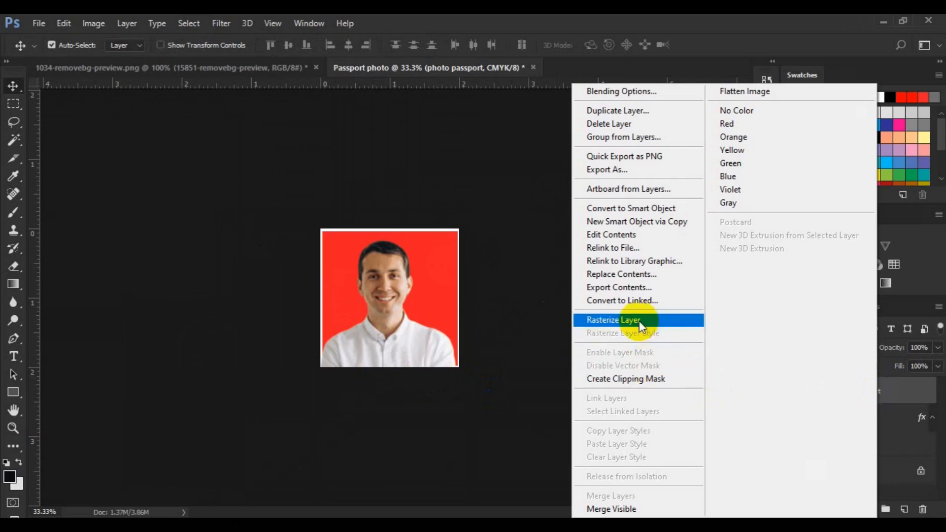
left_click(625, 321)
left_click(75, 186)
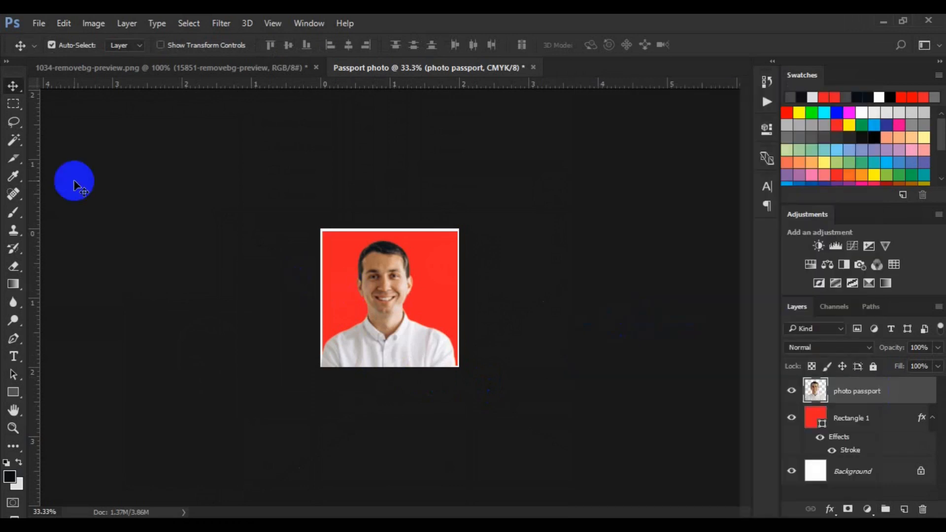
- Marquee-select the whole photo area and duplicate the photo passport layer as "original"
left_click(13, 106)
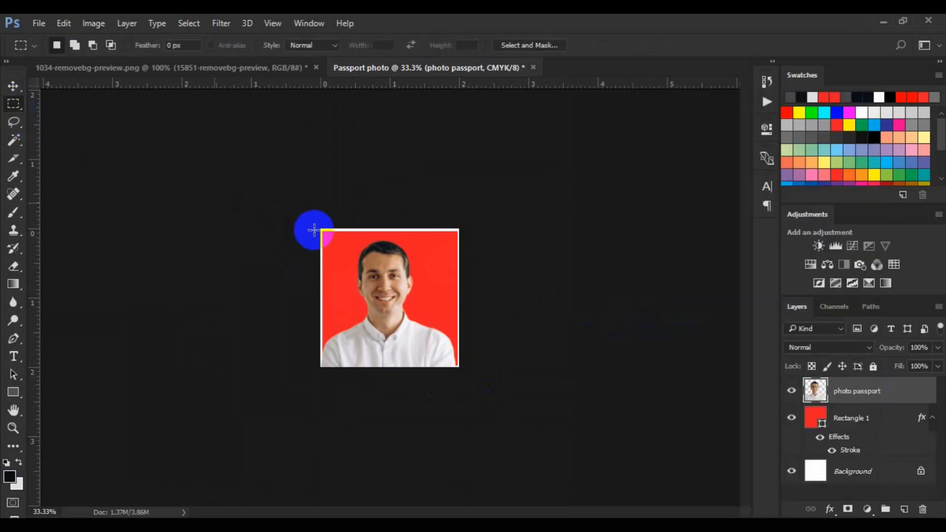
left_click_drag(320, 229, 467, 376)
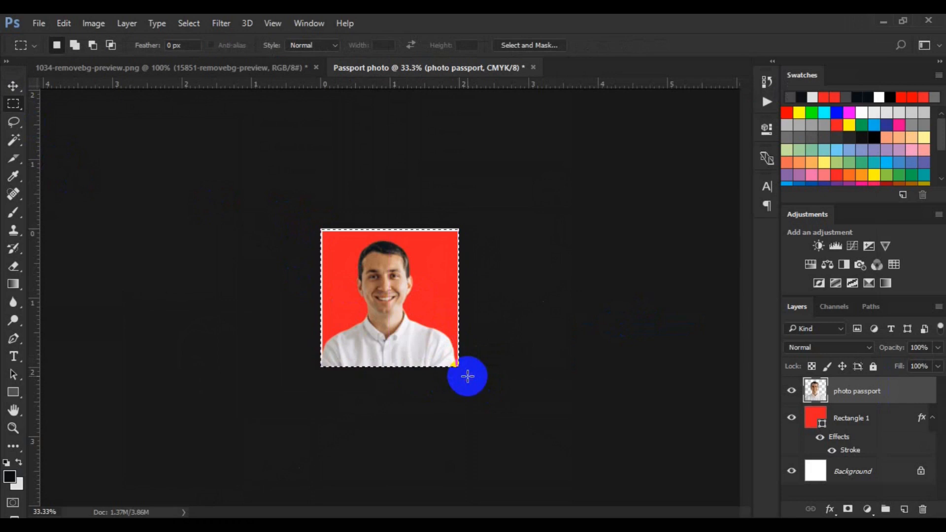
right_click(856, 389)
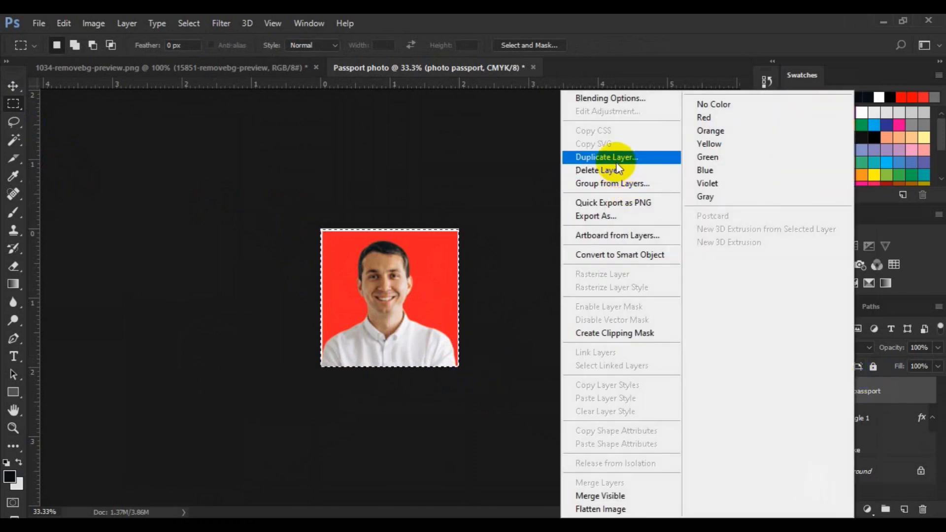
left_click(615, 161)
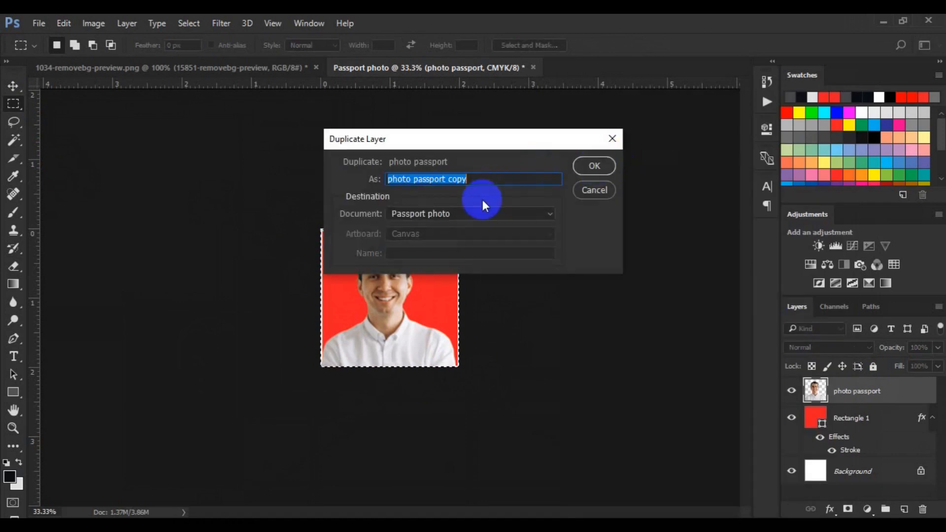
type("orig")
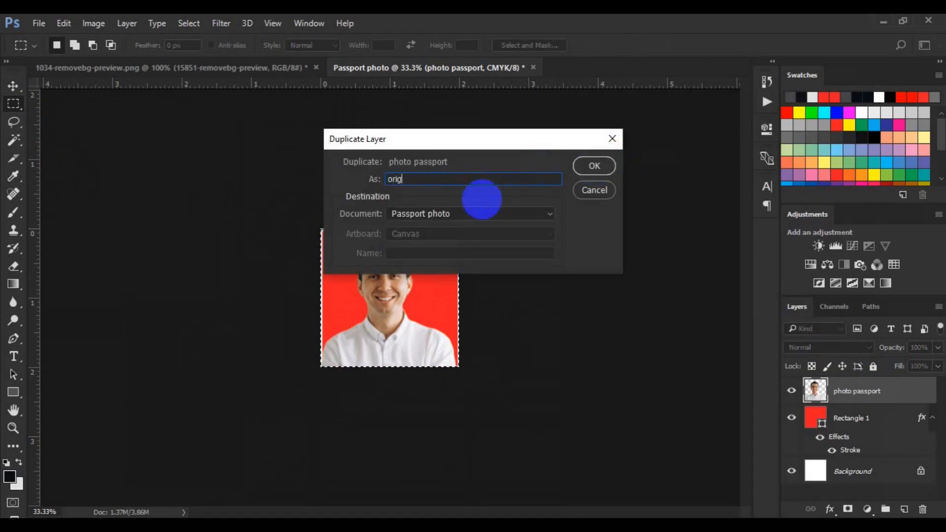
type("inal")
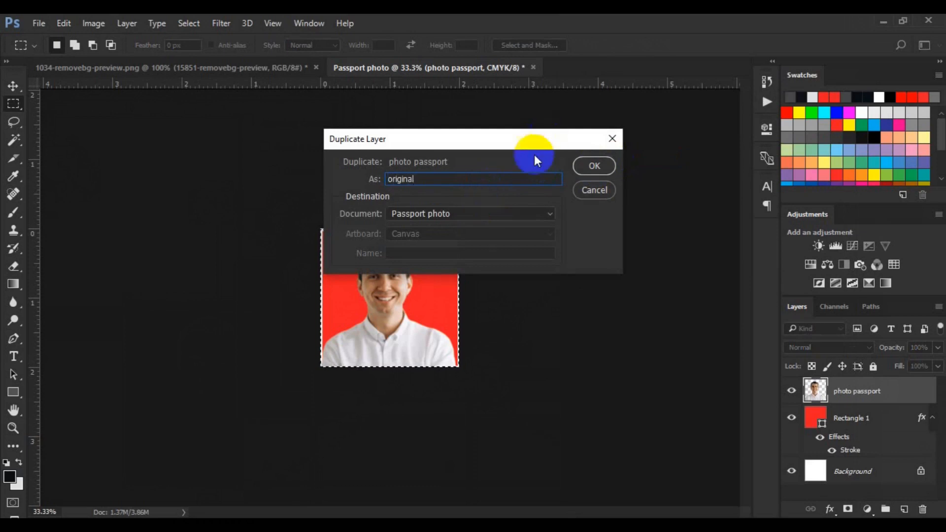
left_click(594, 166)
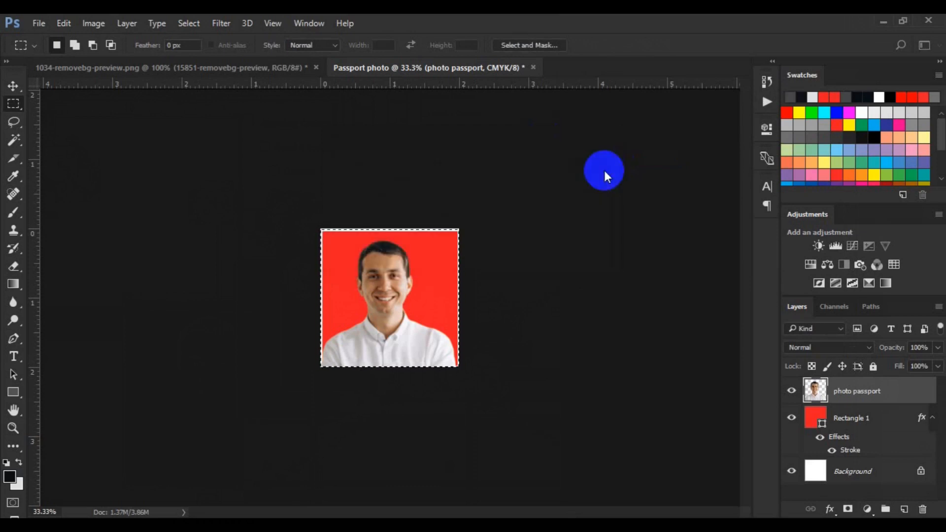
key("v")
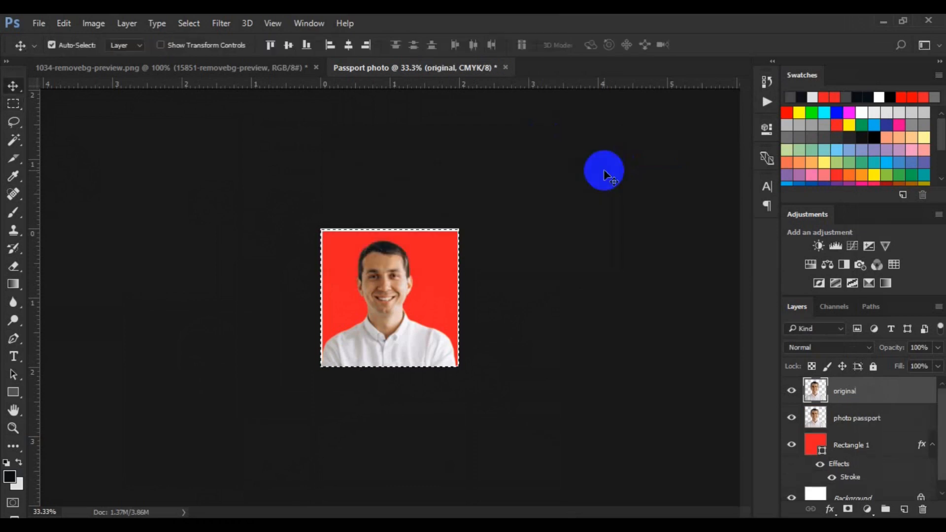
- Clear the marquee selection and delete the photo passport layer
left_click(859, 424)
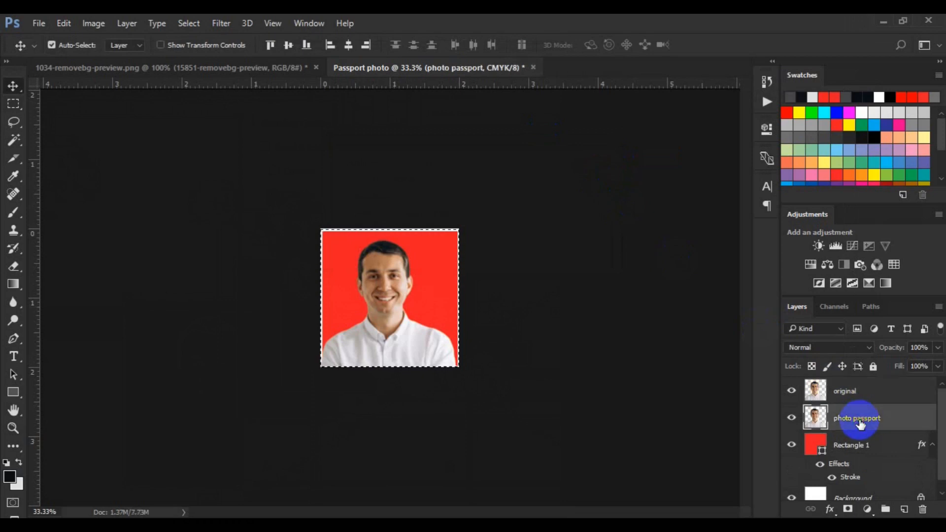
key("ctrl+d")
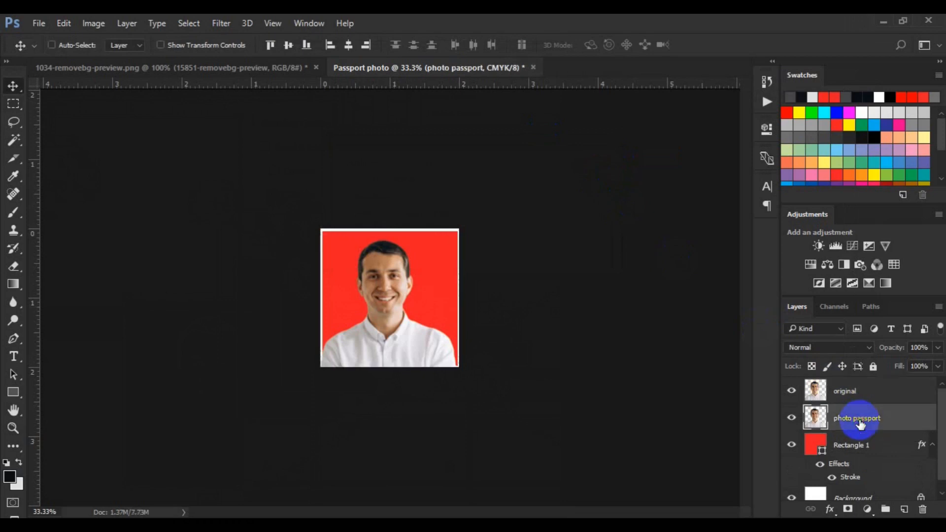
key("Delete")
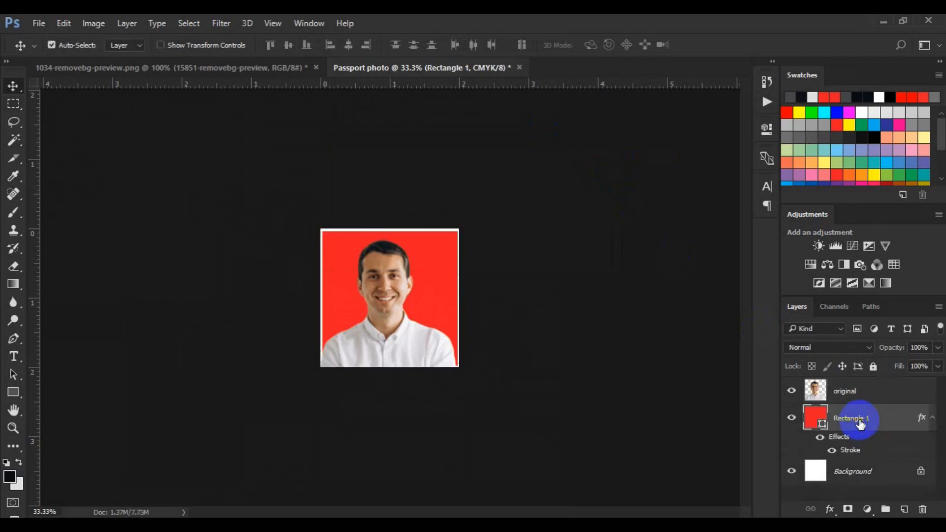
- Scale the portrait on the original layer down to about 94% with Free Transform, keeping its centre in place
left_click(400, 338)
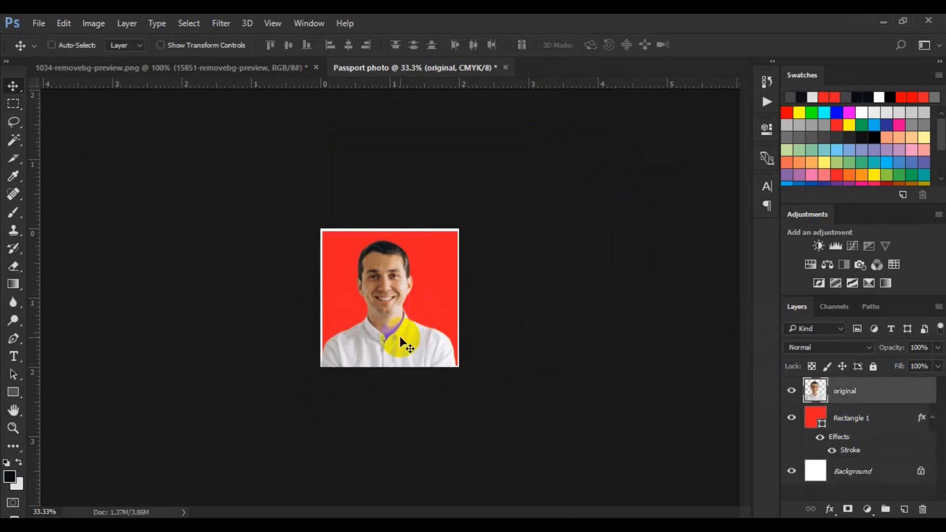
key("ctrl+t")
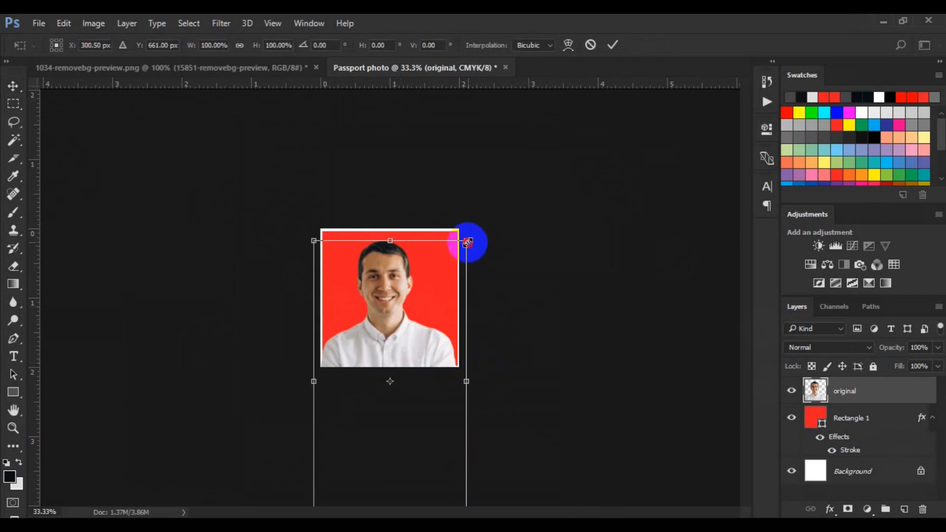
left_click_drag(467, 241, 461, 249)
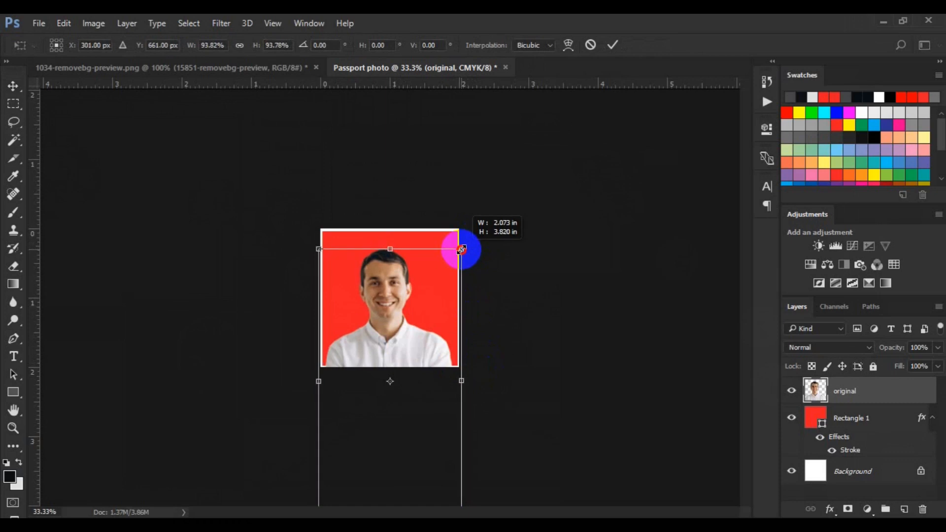
left_click_drag(461, 249, 460, 249)
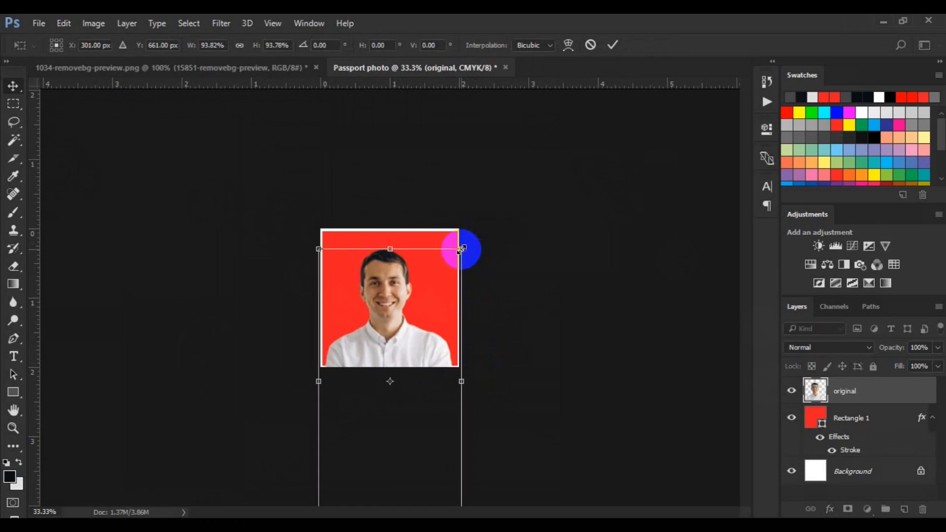
key("Return")
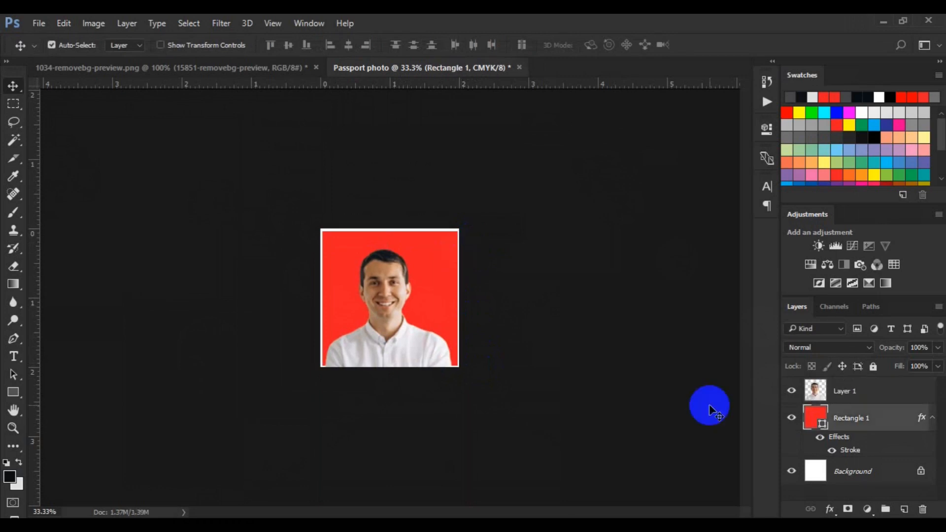
- Scale the red rectangle to about 97.6% width and 98.5% height with Free Transform so its edges meet the canvas
key("ctrl+t")
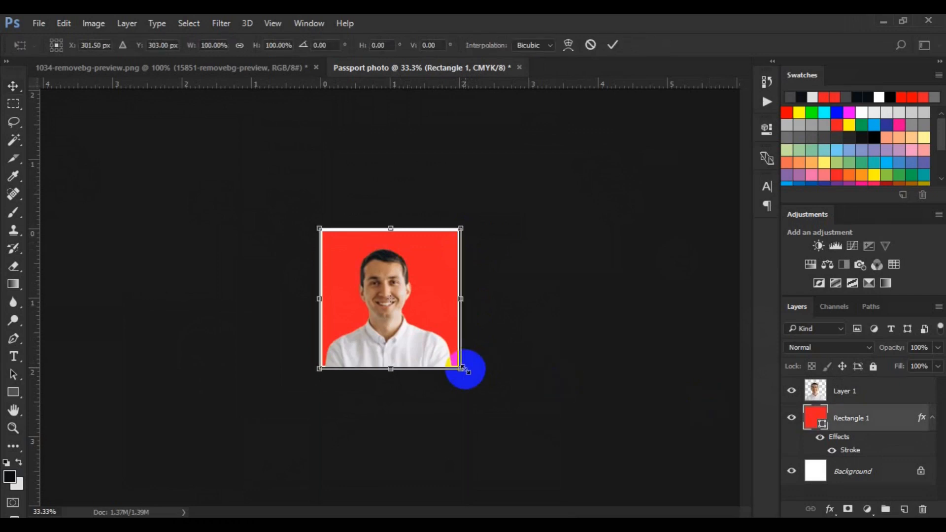
left_click_drag(467, 374, 459, 373)
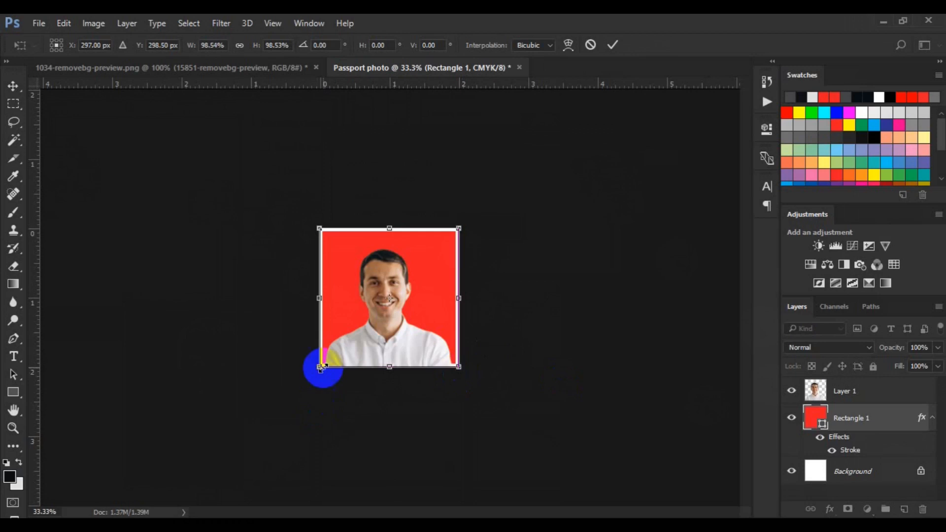
left_click_drag(319, 368, 320, 368)
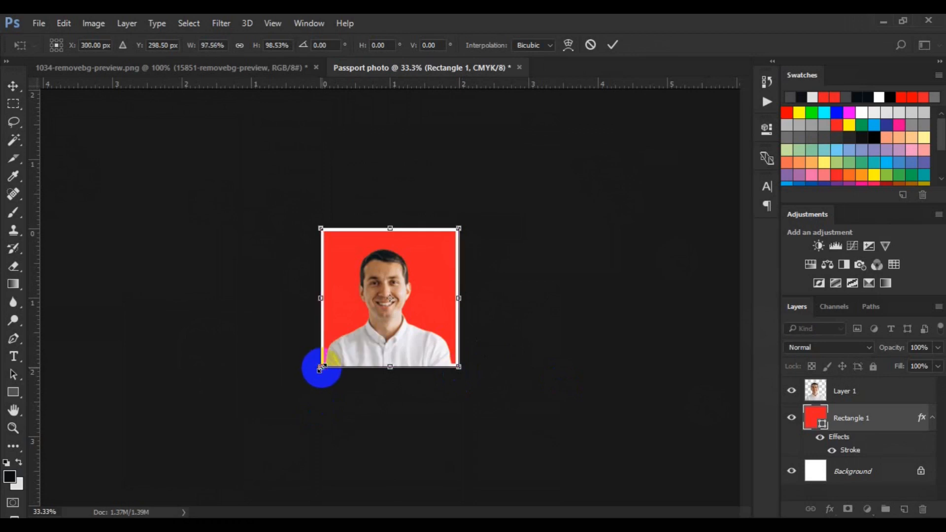
double_click(378, 346)
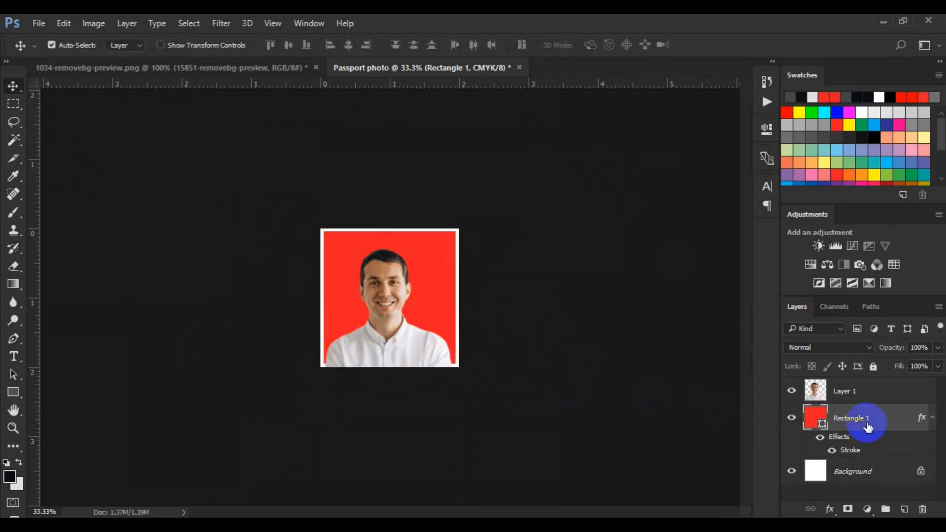
- Delete the red Rectangle 1 layer and create a new 2 in by 2 in rectangle shape above the Background layer
key("Delete")
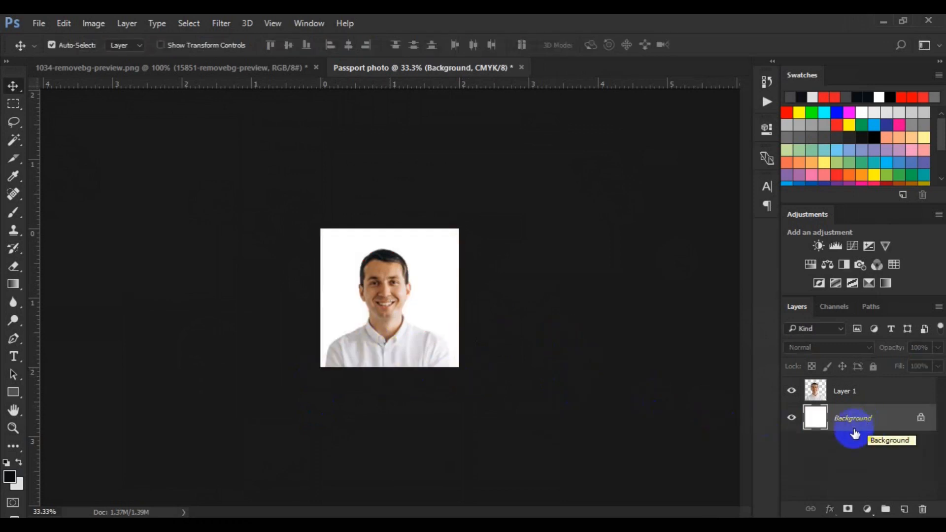
left_click(14, 393)
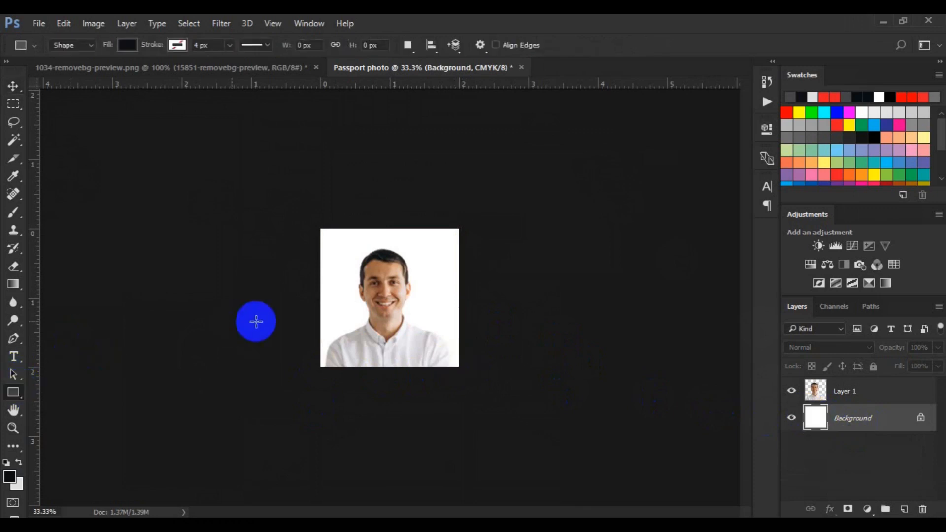
left_click(388, 326)
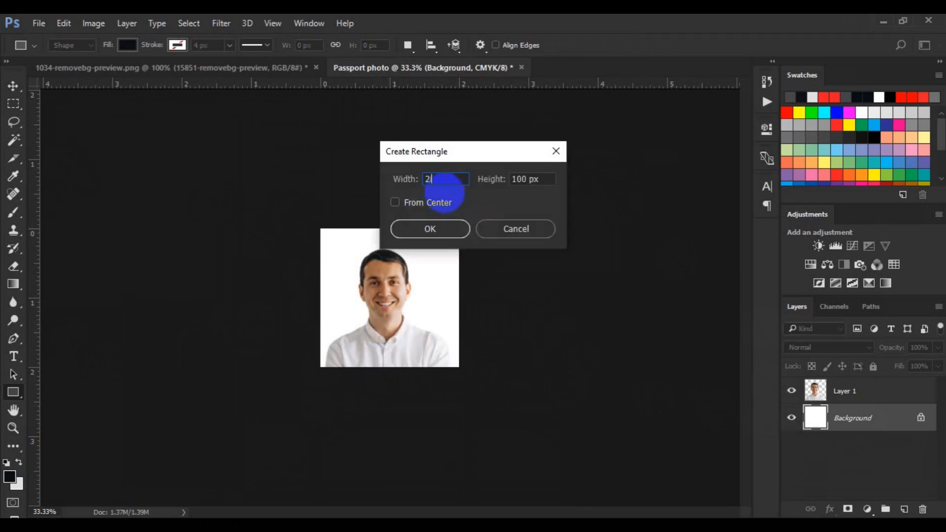
left_click(523, 180)
double_click(524, 179)
type("2inch")
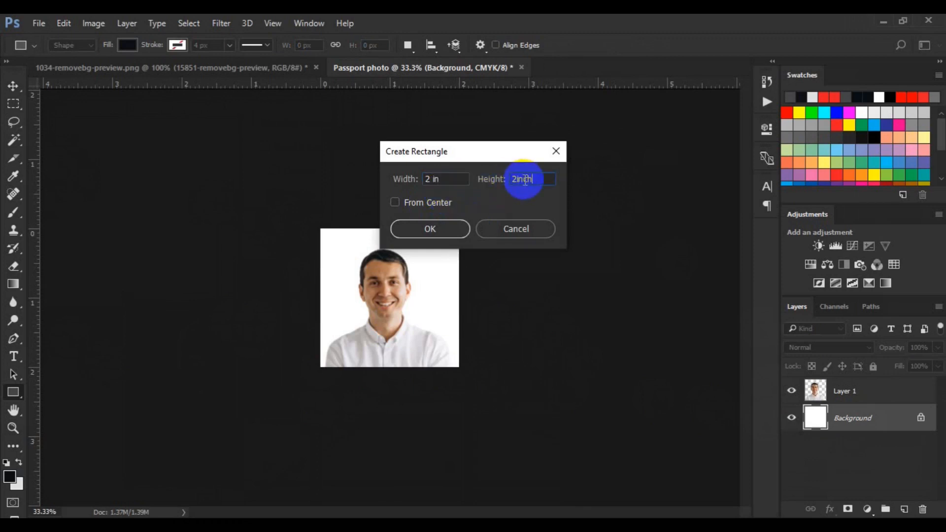
left_click(439, 229)
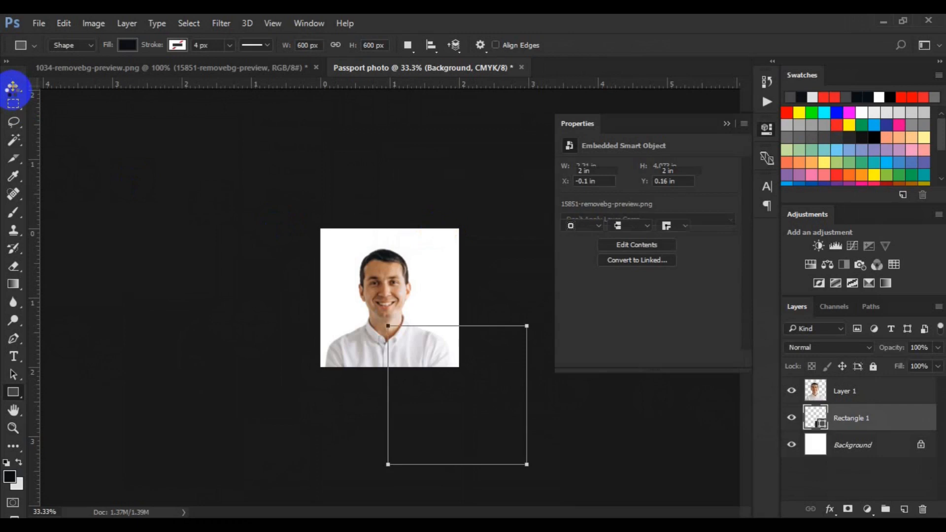
- Centre the new rectangle vertically and horizontally on the canvas by aligning it to a full-canvas selection, and clear the selection
left_click(12, 86)
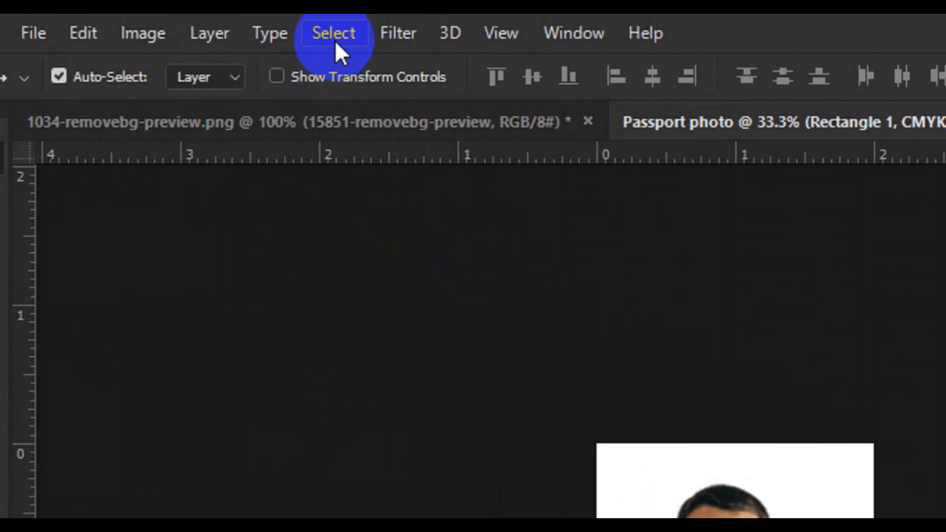
left_click(335, 39)
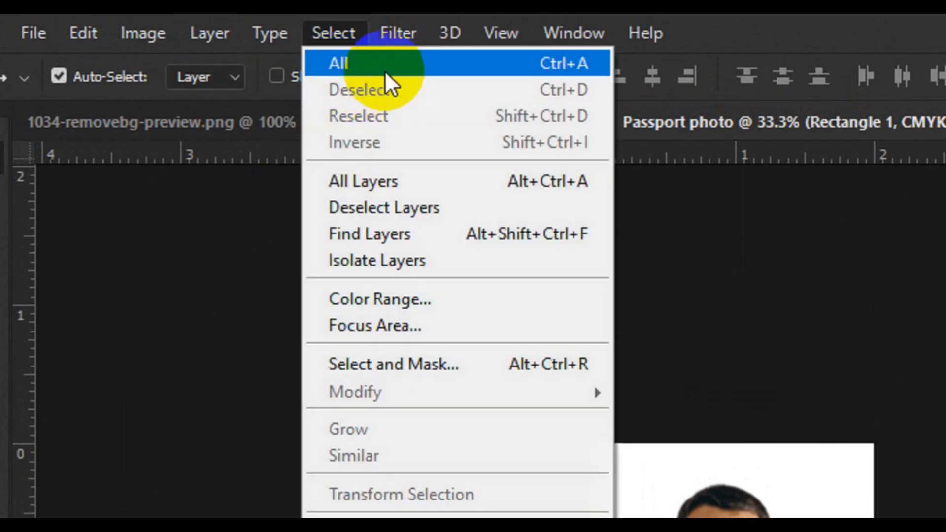
left_click(385, 70)
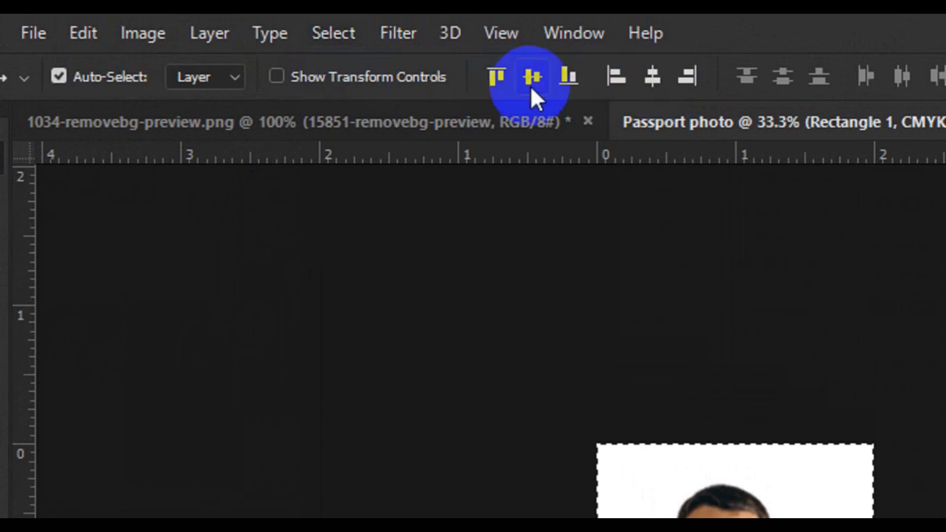
left_click(531, 87)
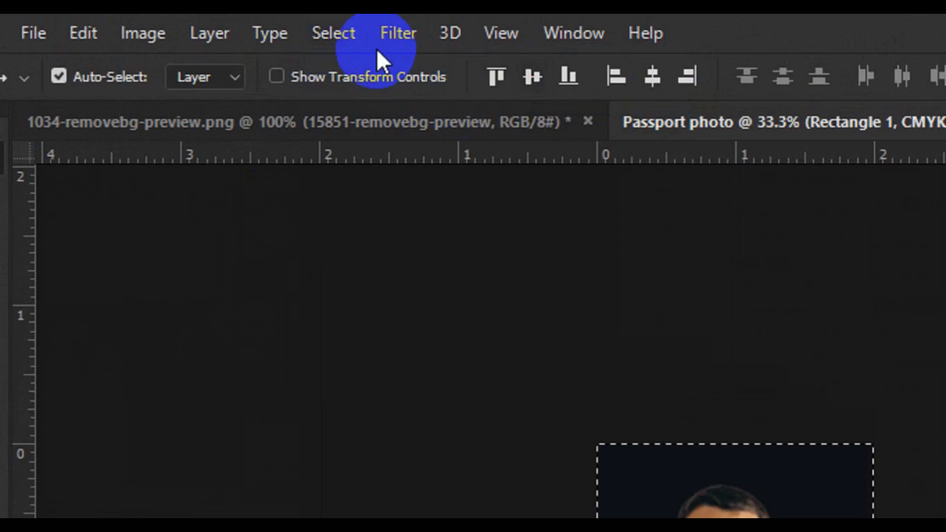
left_click(337, 41)
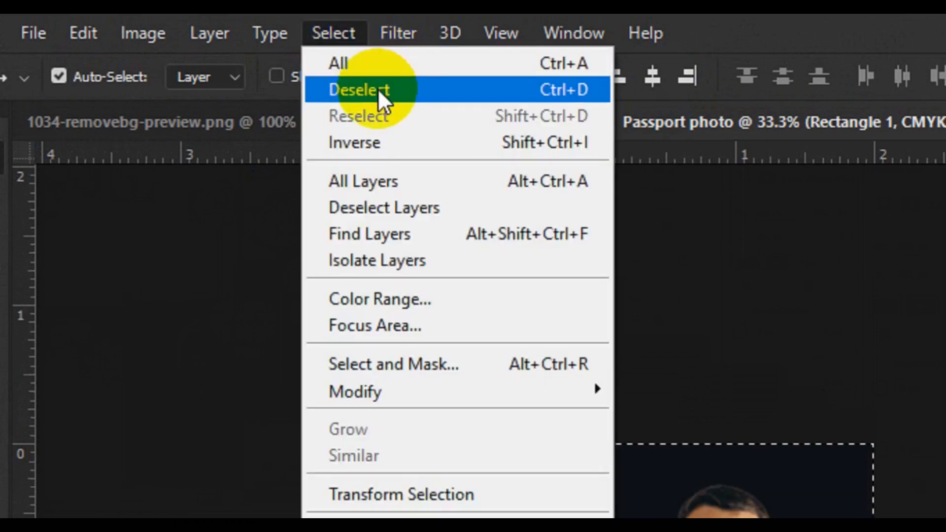
left_click(379, 90)
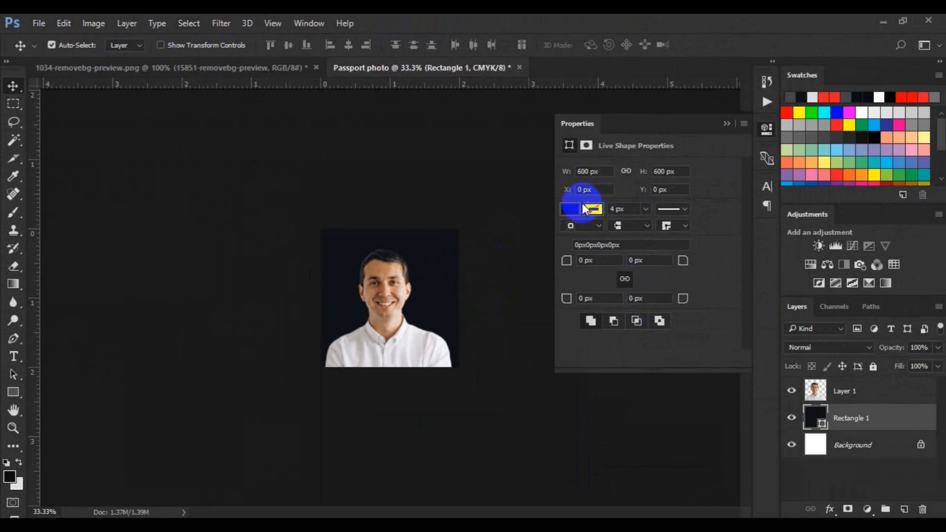
- Change the rectangle's fill colour to red
left_click(575, 208)
left_click(577, 285)
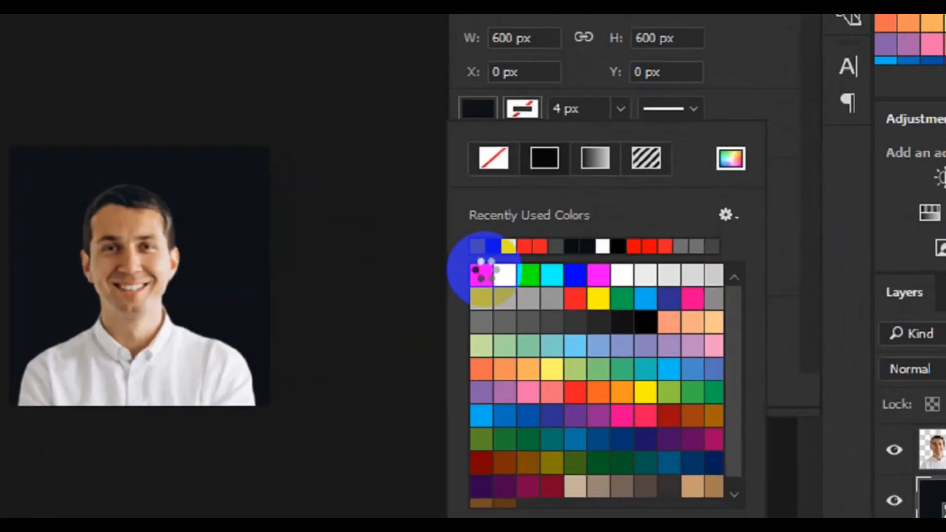
left_click(575, 295)
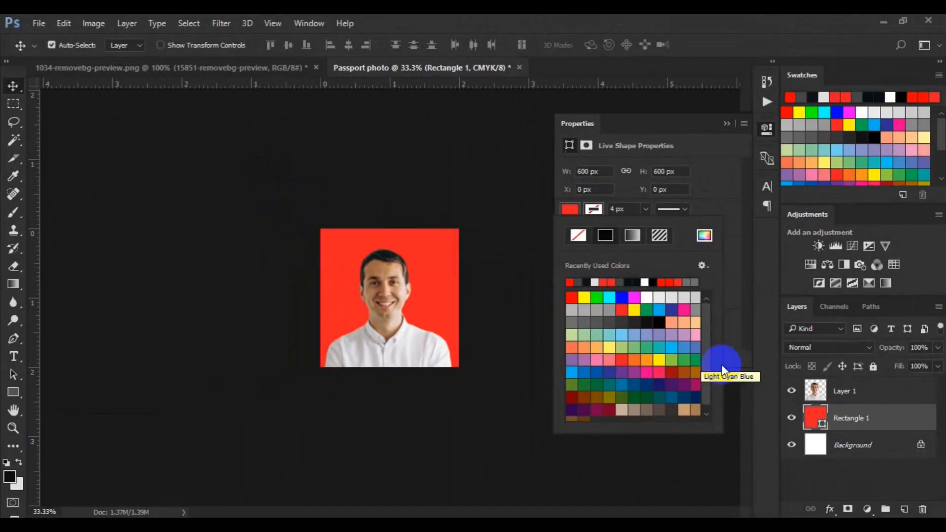
left_click(894, 450)
- Add a white 10 px stroke positioned inside the rectangle through its layer style
right_click(841, 415)
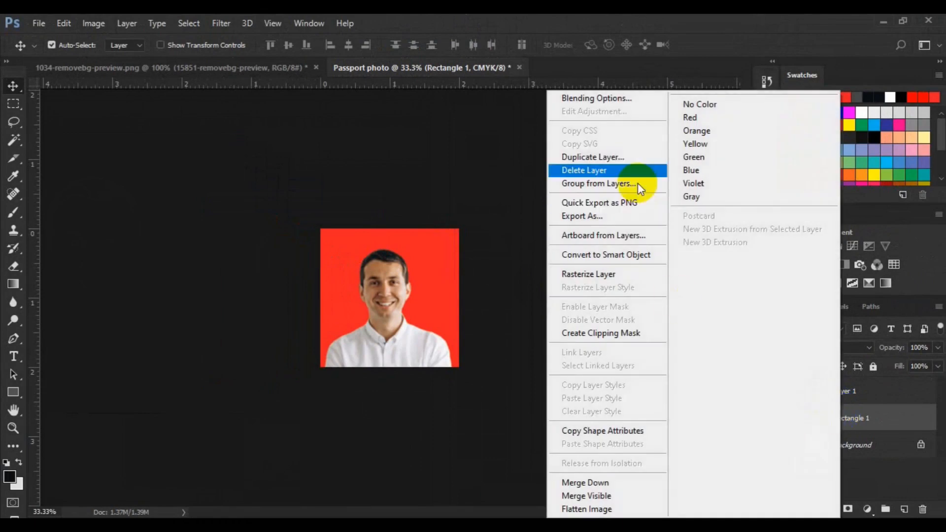
left_click(622, 102)
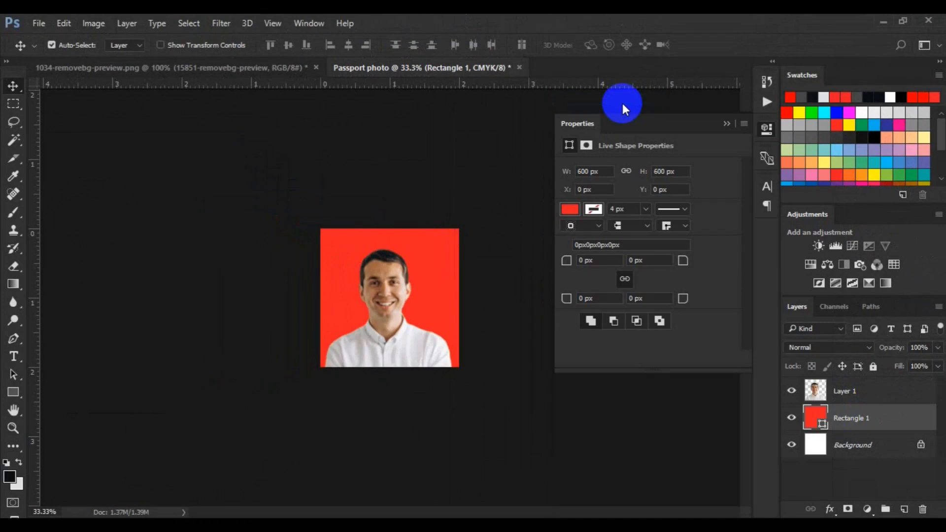
left_click(559, 156)
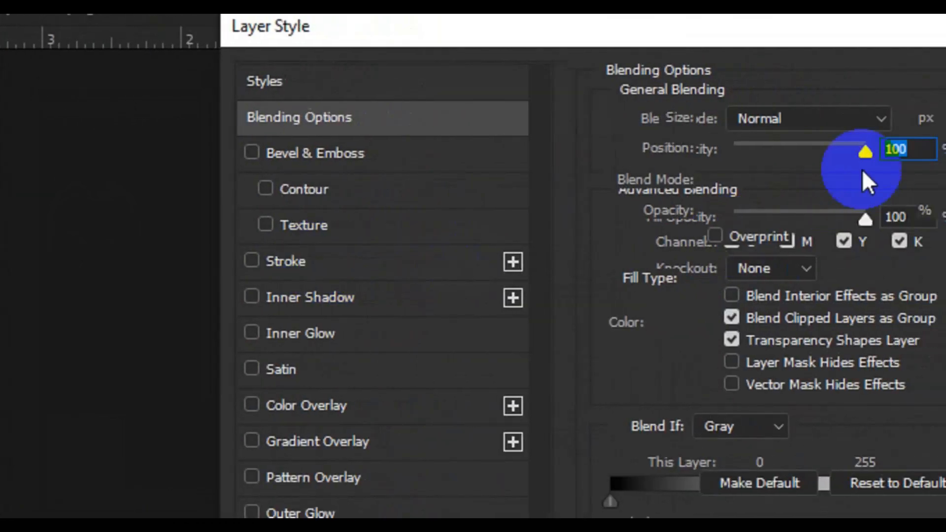
left_click_drag(764, 38, 905, 138)
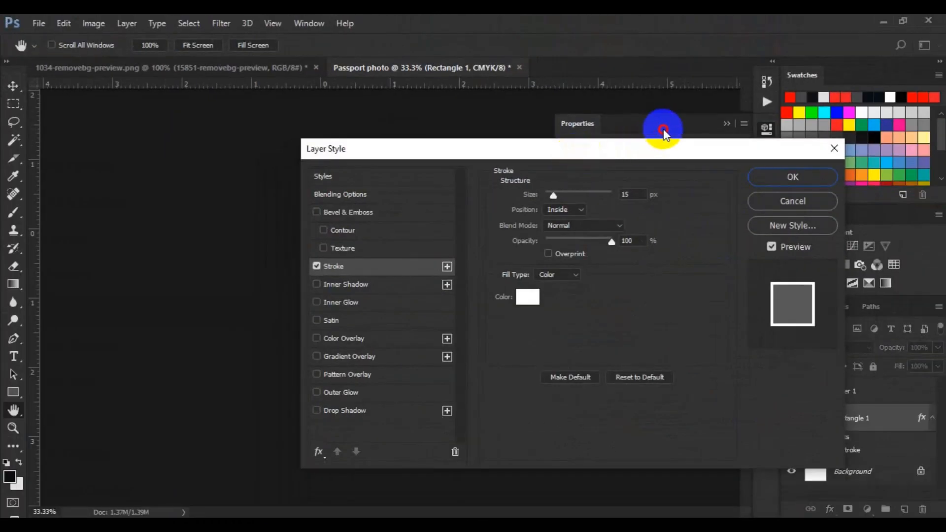
left_click_drag(663, 131, 692, 118)
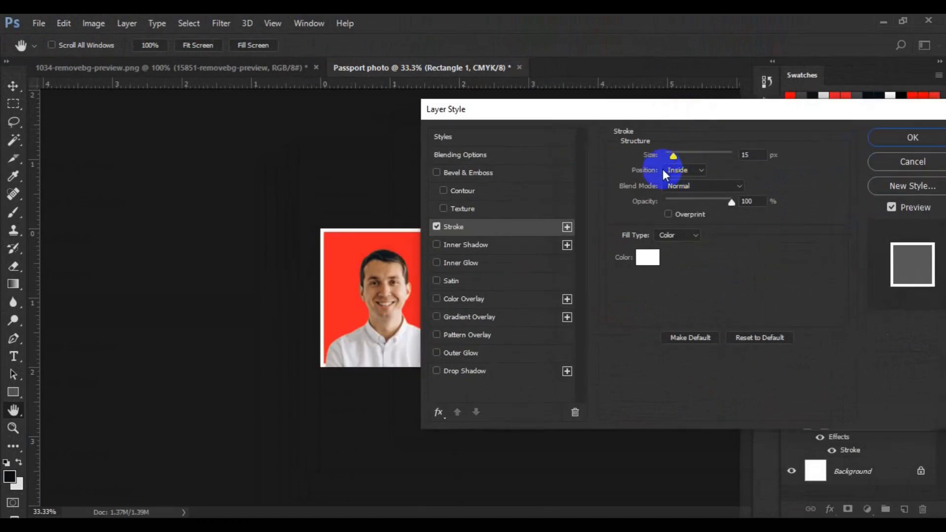
left_click_drag(654, 157, 650, 158)
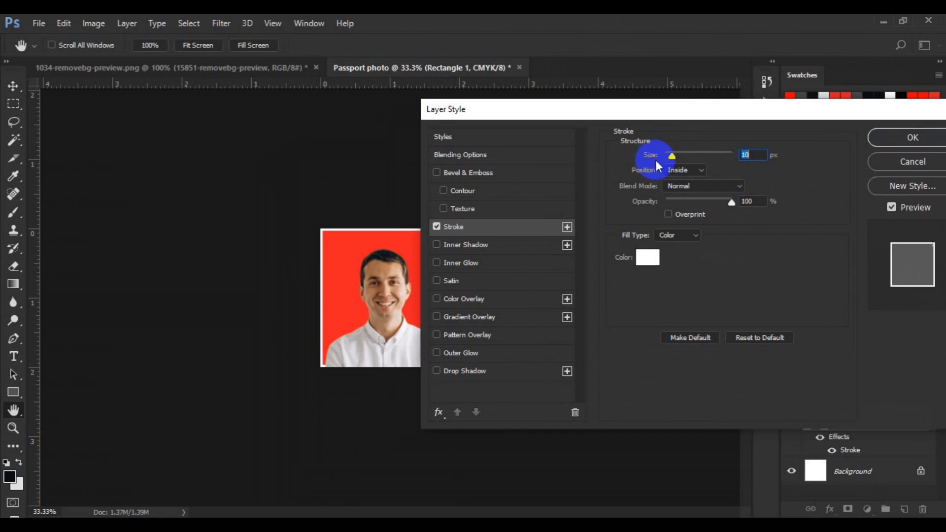
left_click(885, 141)
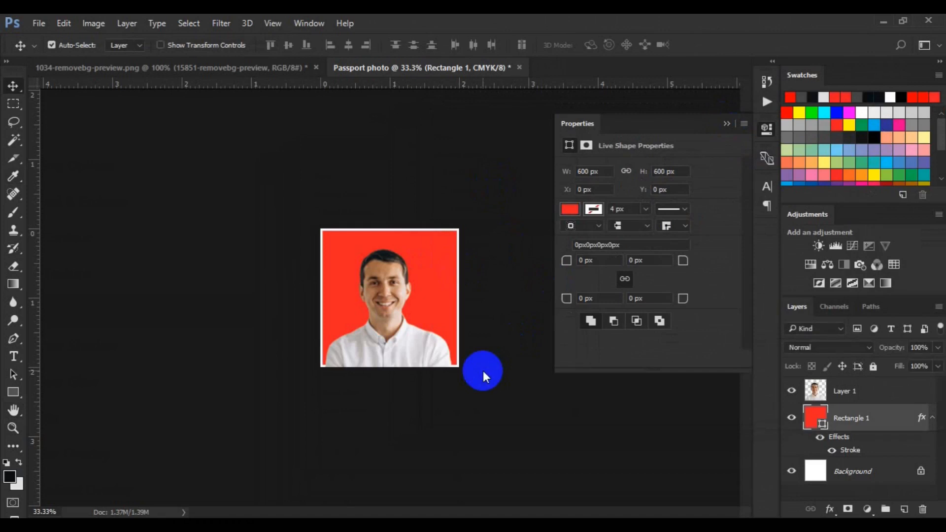
left_click(727, 124)
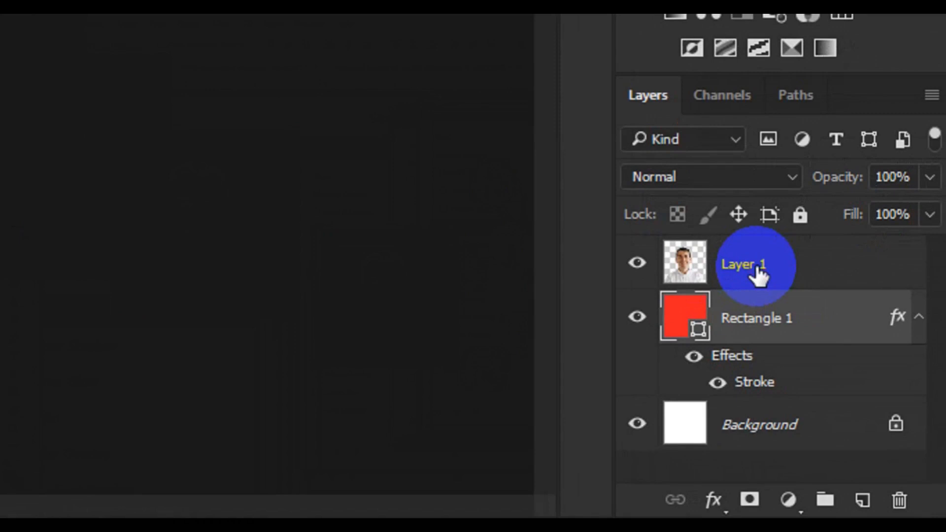
- Merge the portrait Layer 1 with Rectangle 1 into one layer and unlock the Background layer
left_click(755, 268)
right_click(755, 269)
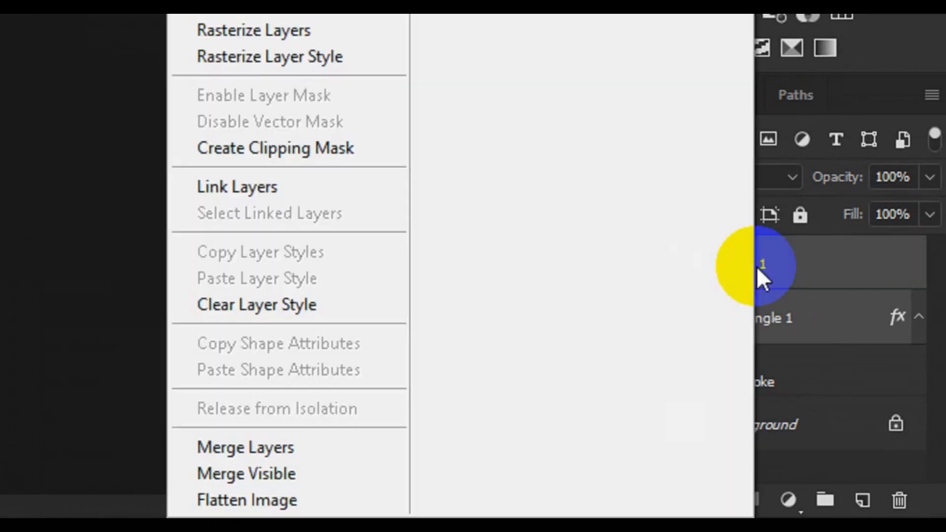
left_click(278, 442)
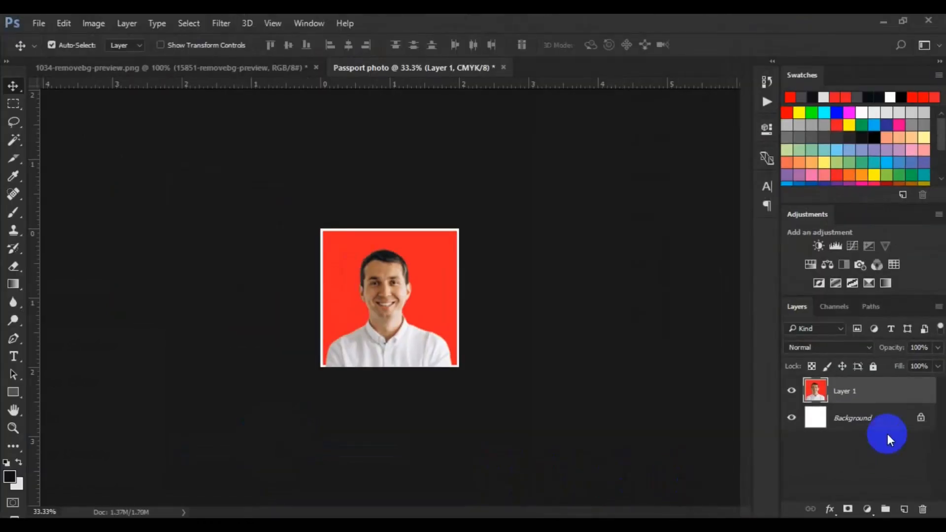
left_click(920, 420)
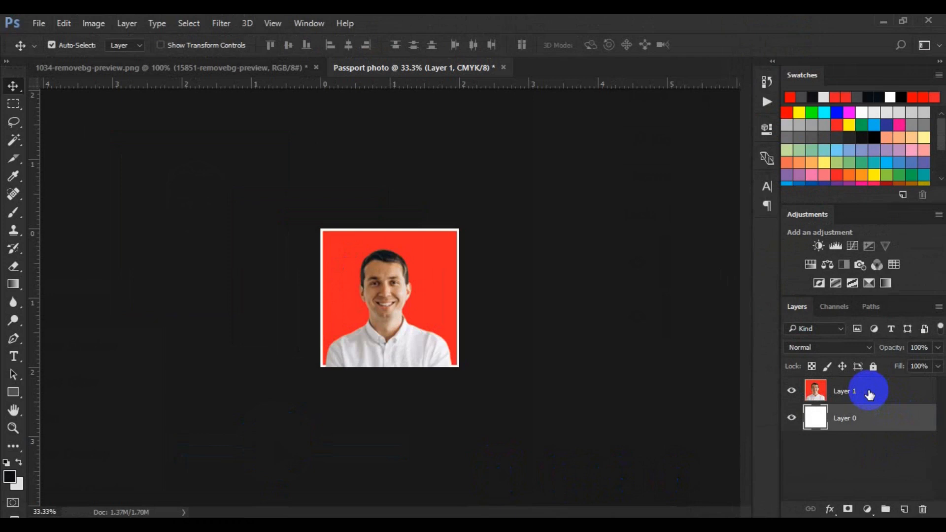
key("space")
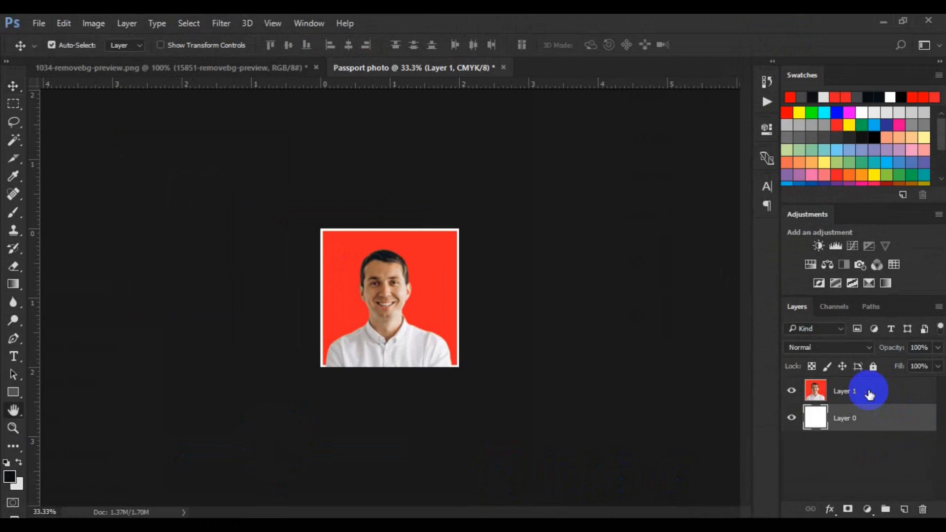
double_click(868, 394)
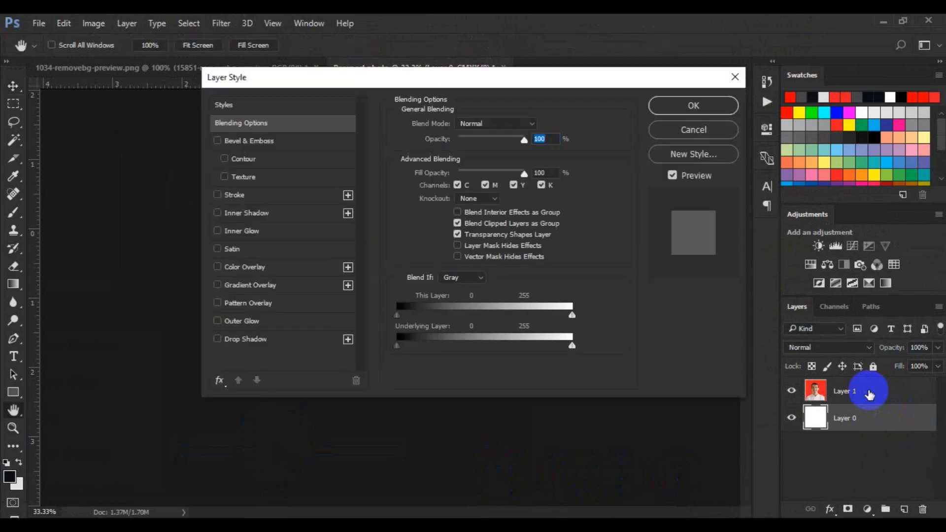
left_click(696, 129)
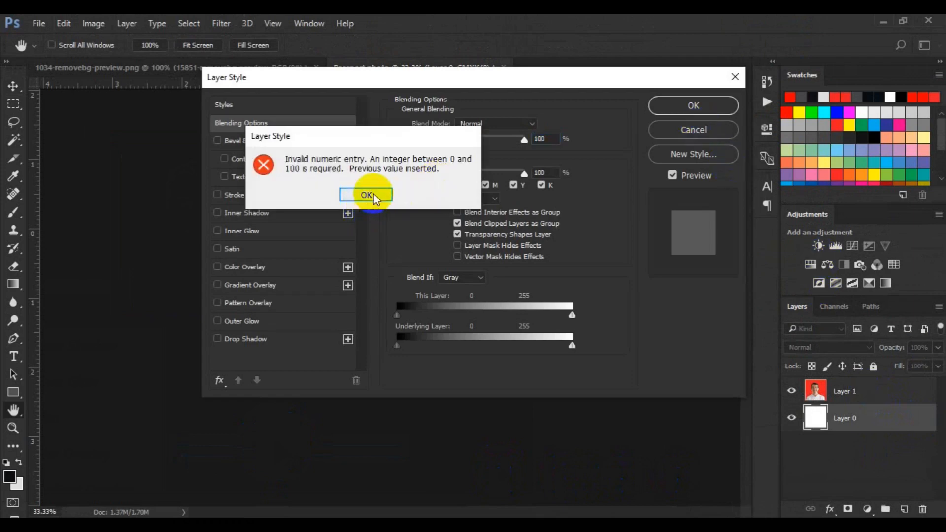
left_click(372, 200)
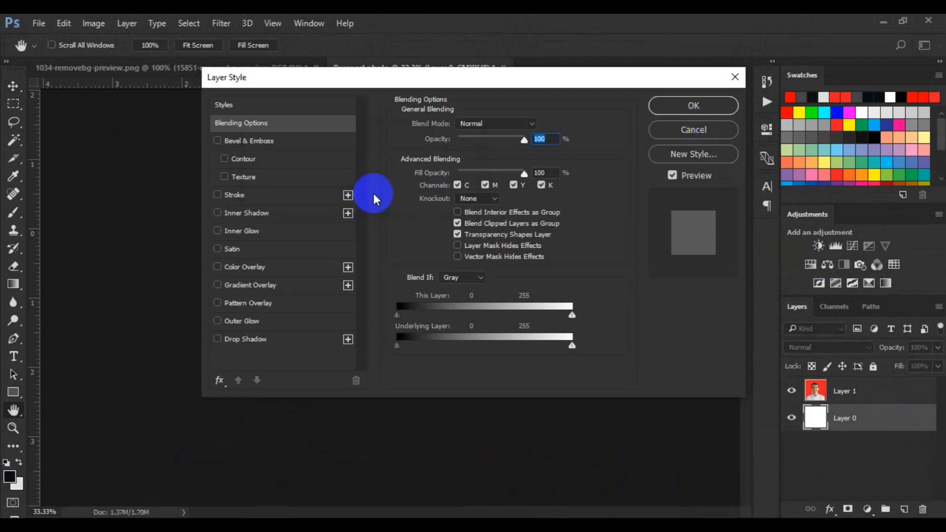
left_click(673, 133)
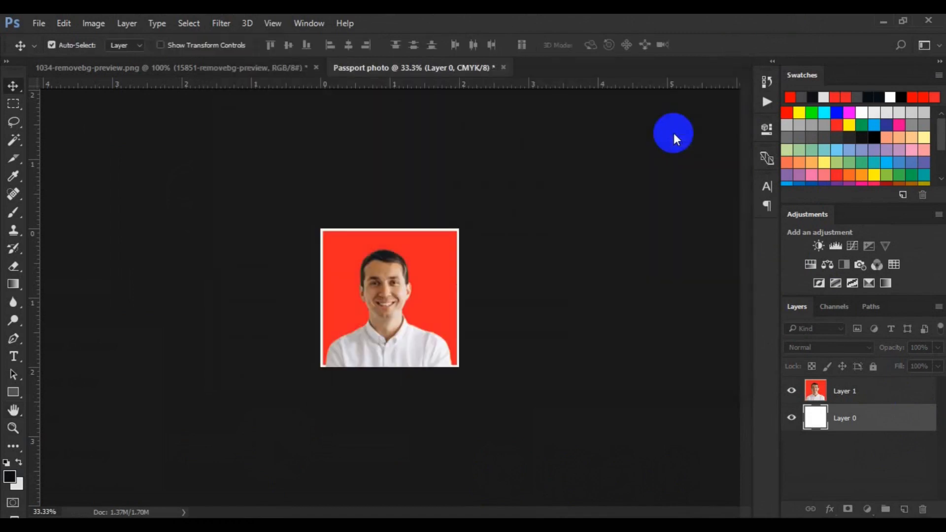
- Delete the unlocked white Layer 0 beneath the merged photo layer
key("Delete")
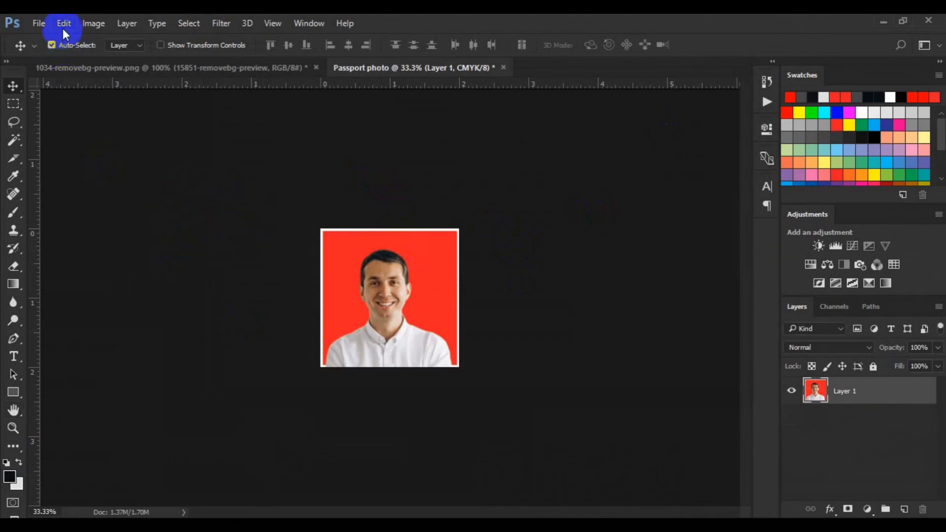
key("F6")
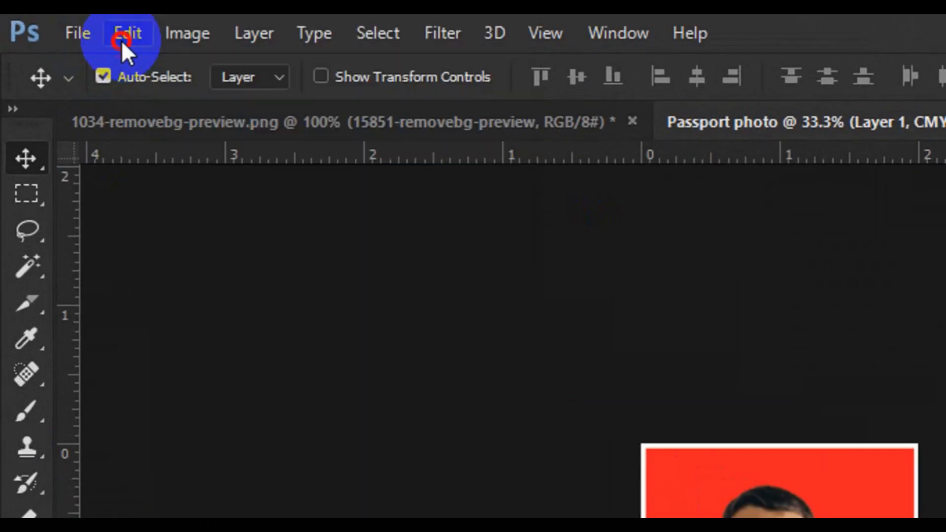
- Define the finished passport photo as a pattern named "Passport photo2"
left_click(124, 41)
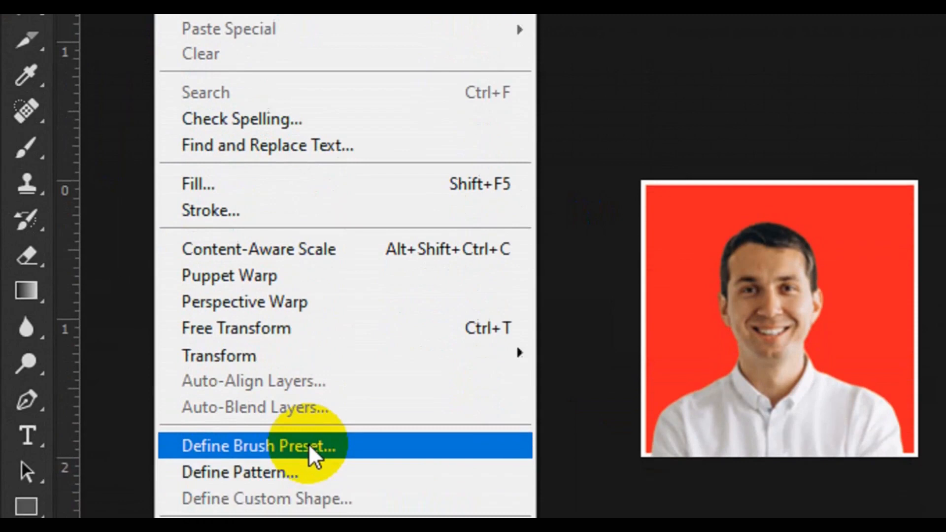
left_click(307, 392)
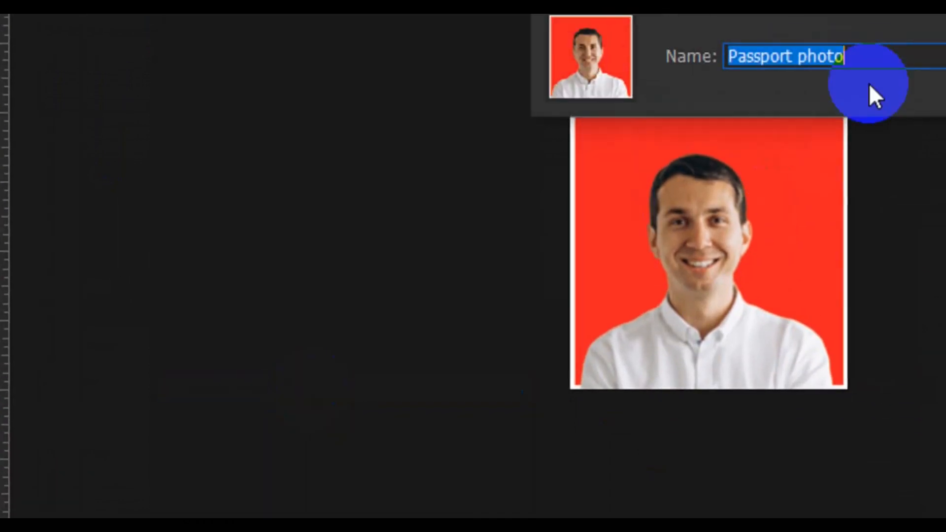
left_click(860, 57)
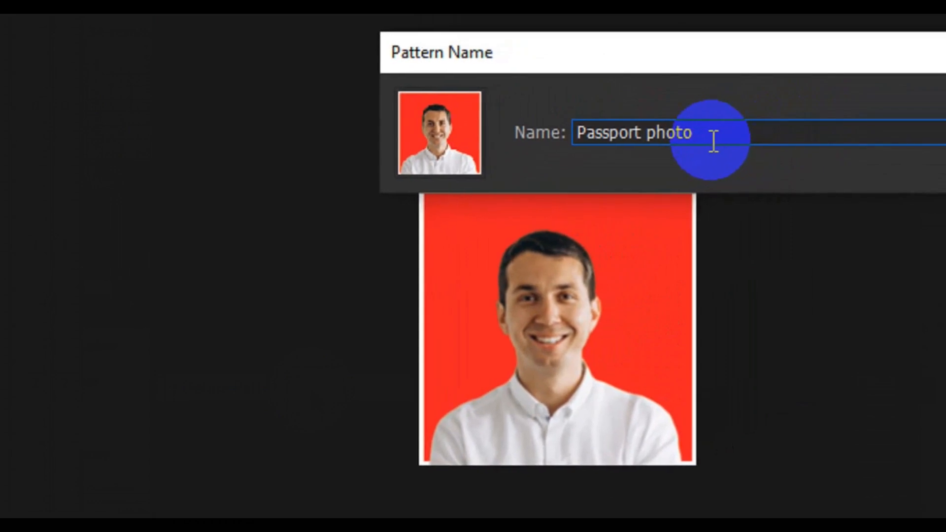
type("2")
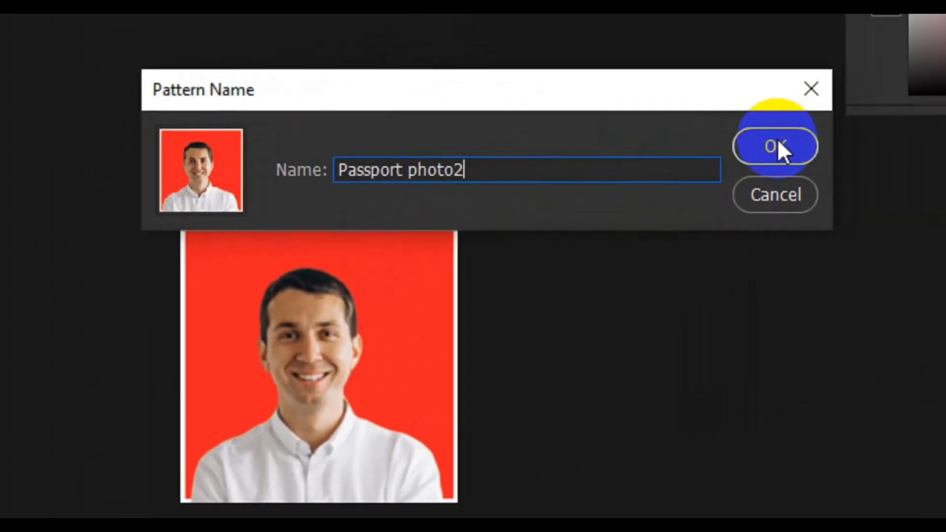
left_click(777, 147)
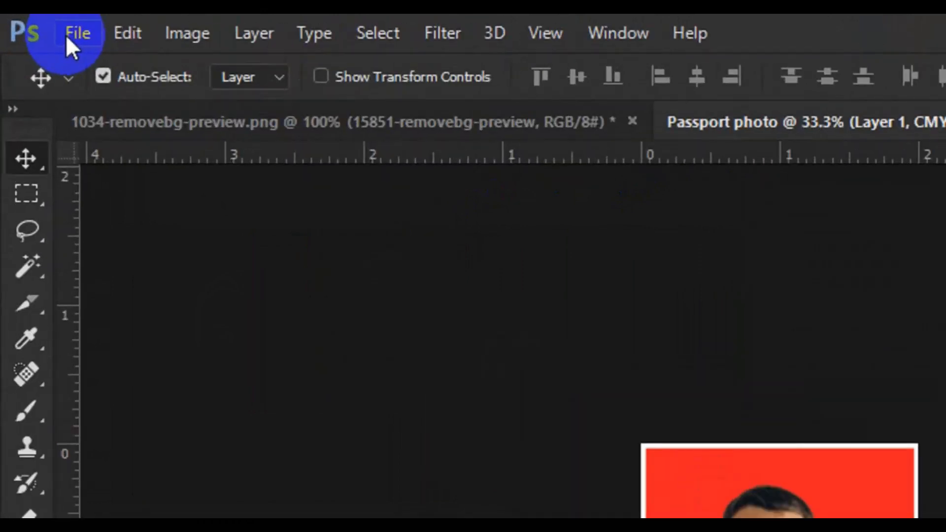
- Create a new 8.5 x 11 inch, 300 ppi CMYK document named "print ready"
left_click(33, 23)
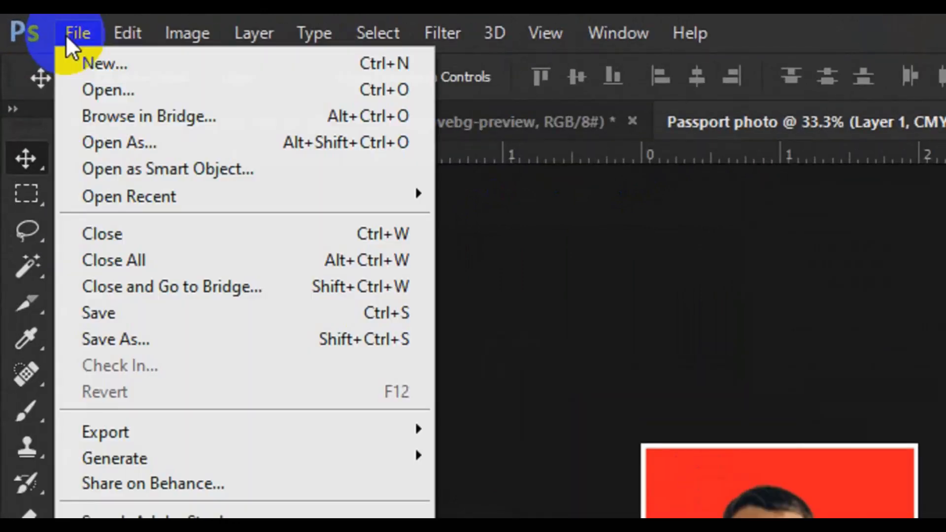
left_click(110, 67)
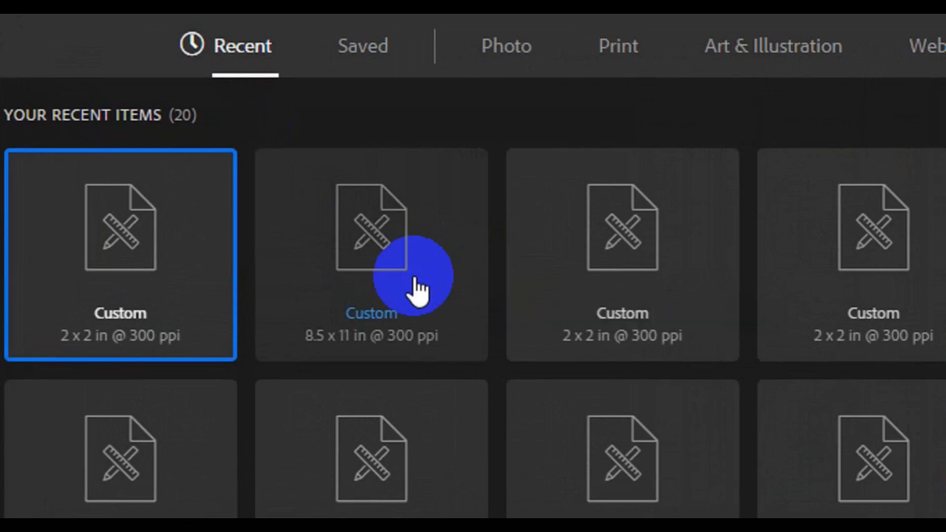
left_click(418, 291)
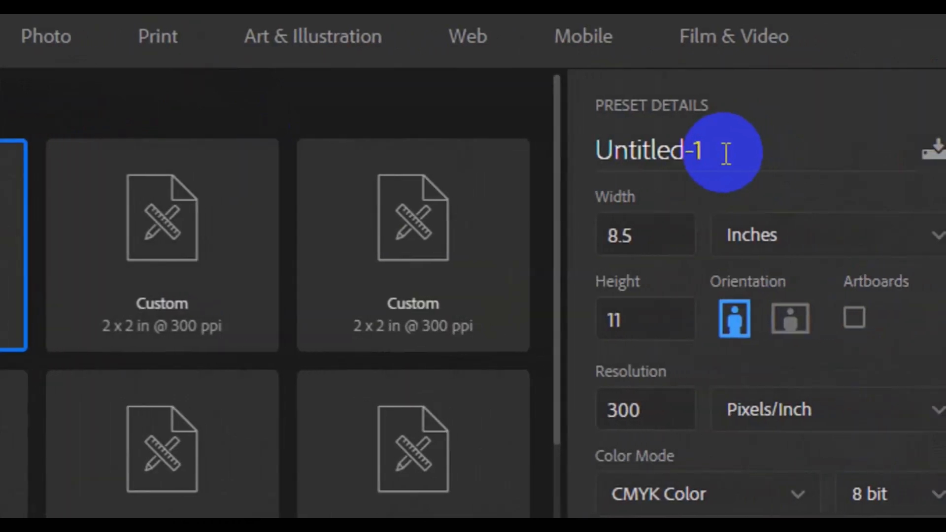
left_click(726, 154)
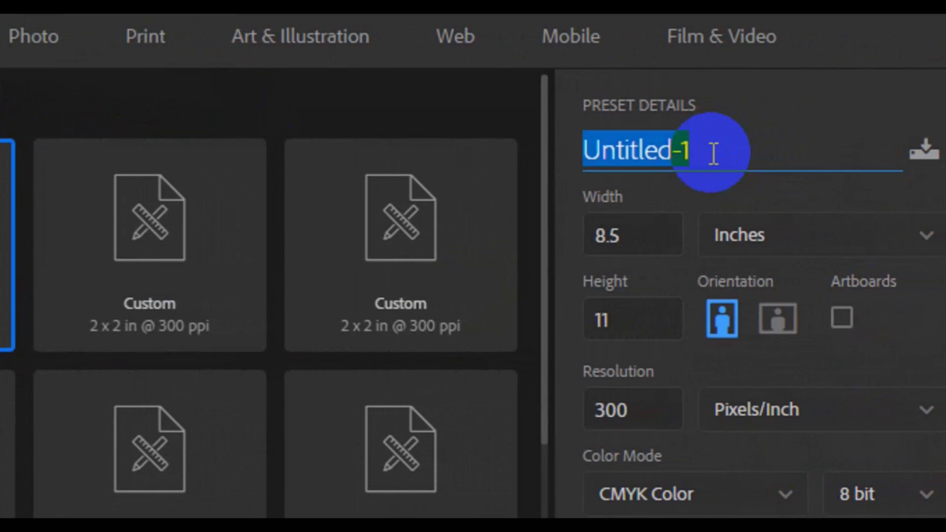
key("BackSpace")
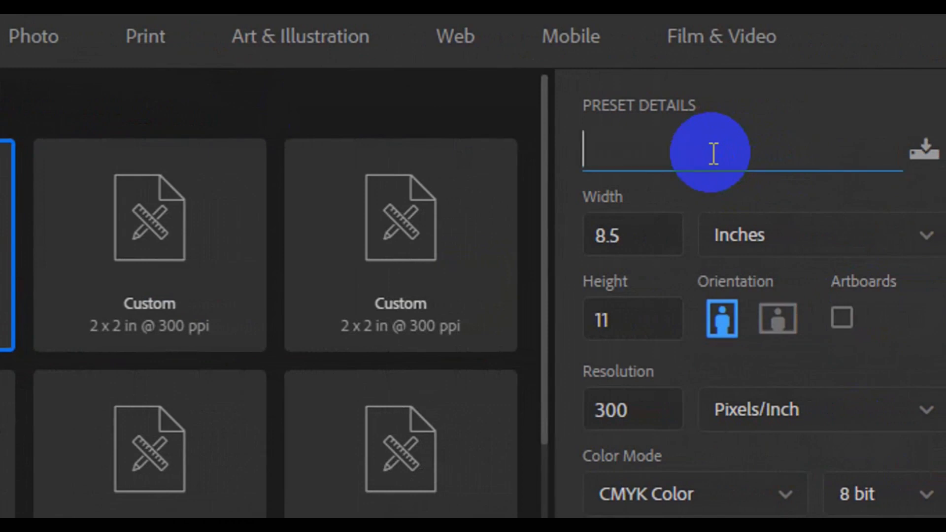
type("prin")
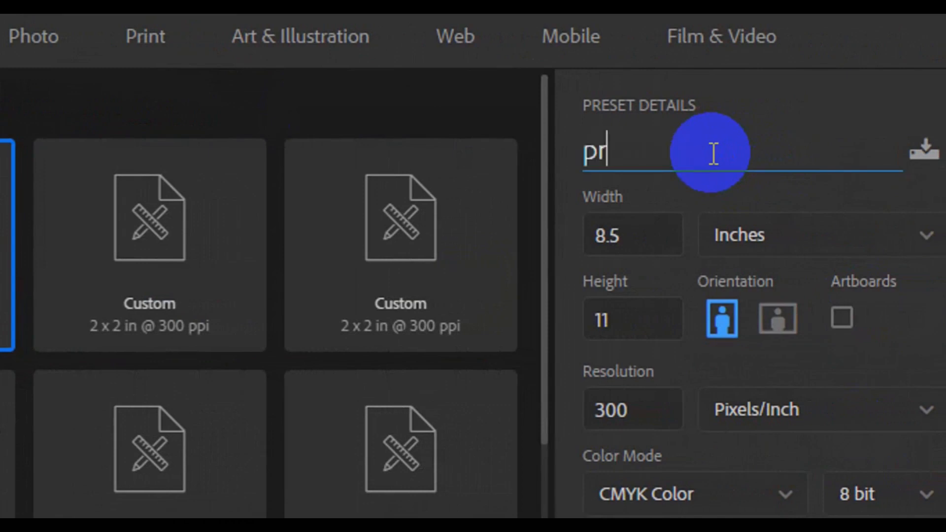
type("t ready")
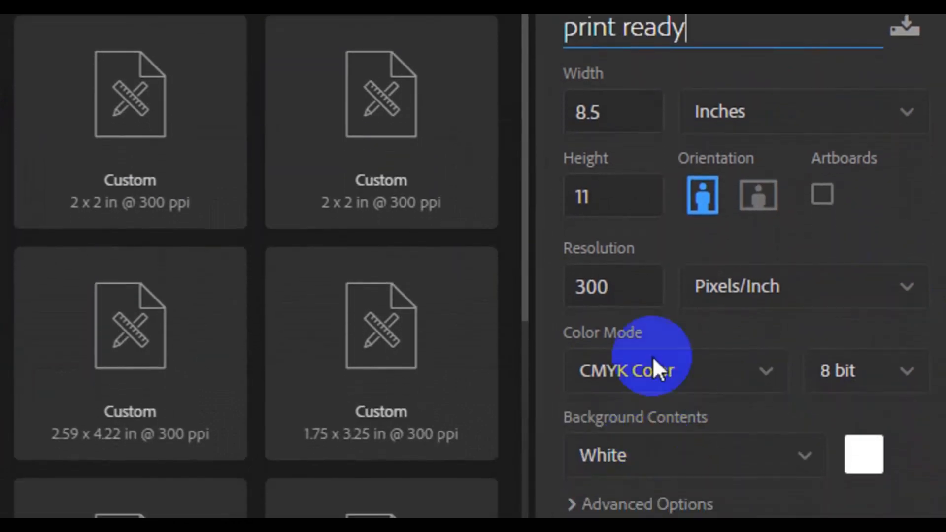
left_click(802, 480)
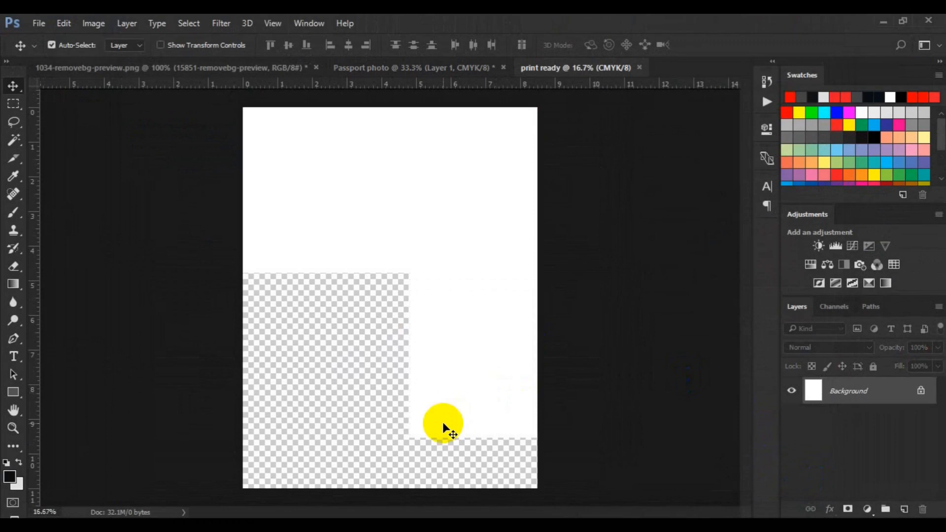
- Draw a rectangle shape covering the whole page, about 2558 x 3308 px
key("ctrl+minus")
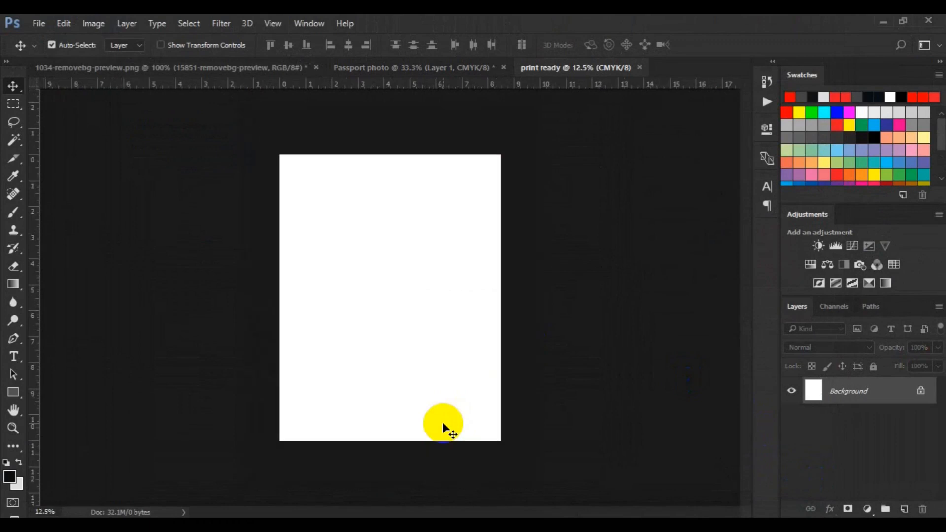
left_click(13, 393)
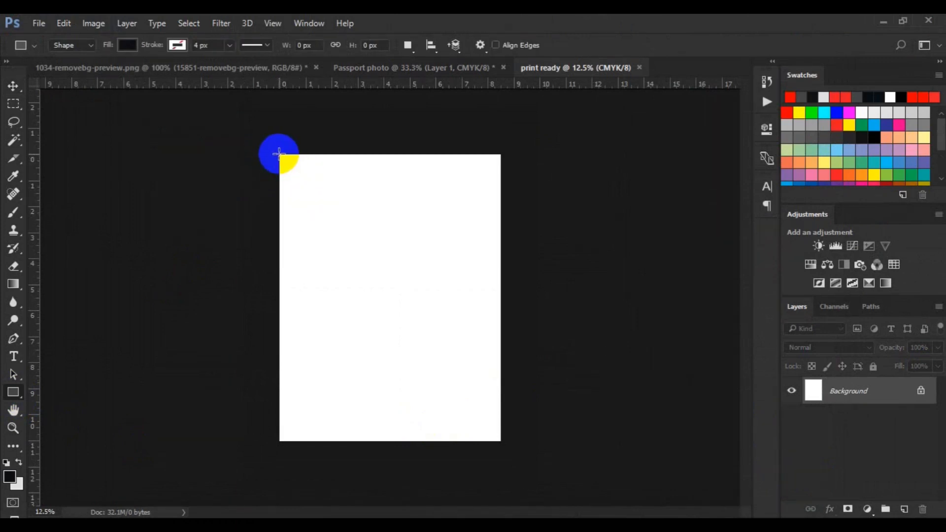
left_click_drag(279, 154, 500, 440)
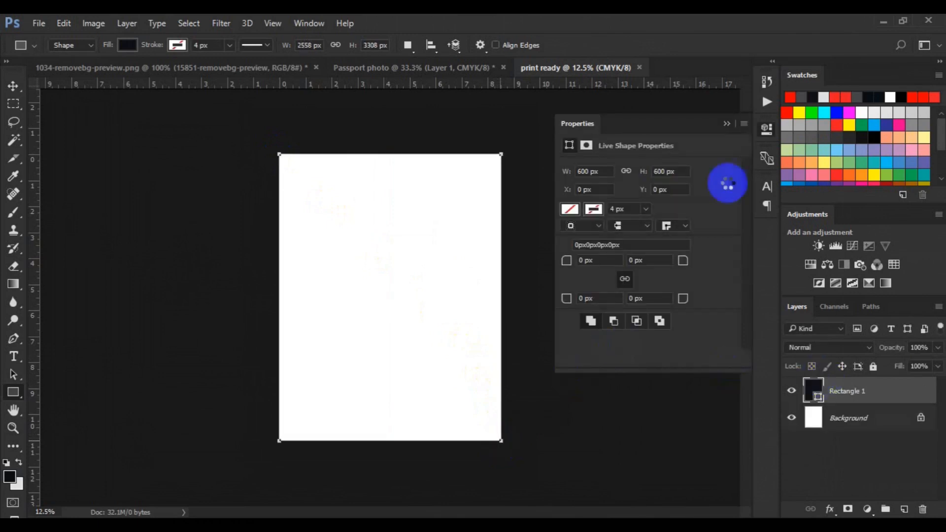
left_click(727, 124)
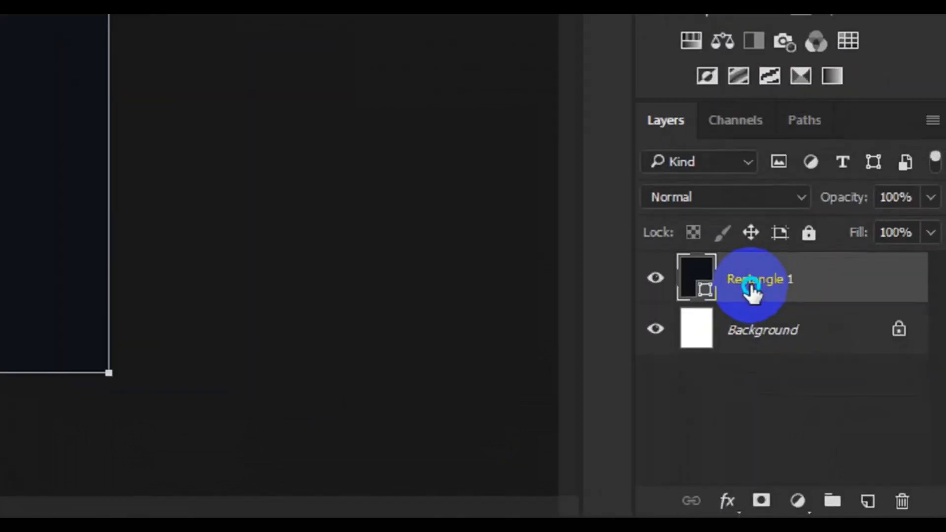
- Add a Pattern Overlay to Rectangle 1 using the pattern of the man in the white shirt
right_click(843, 400)
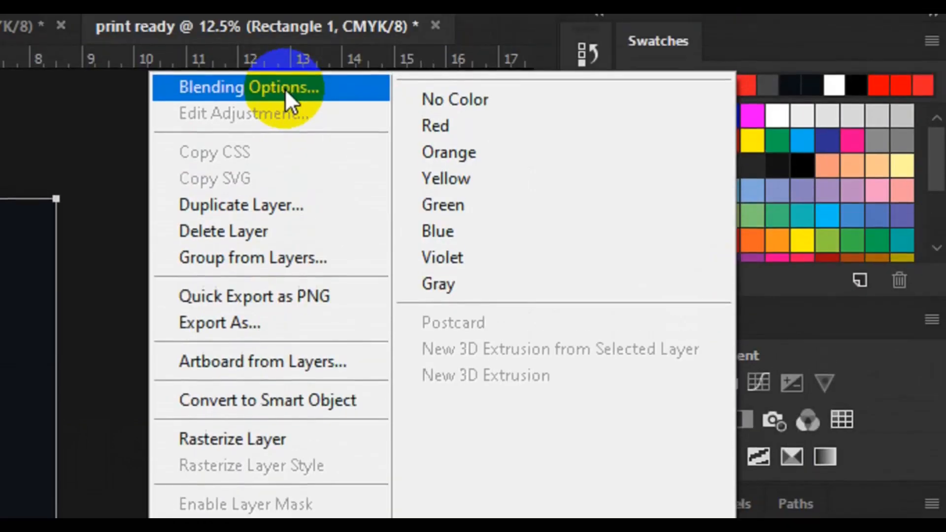
left_click(285, 89)
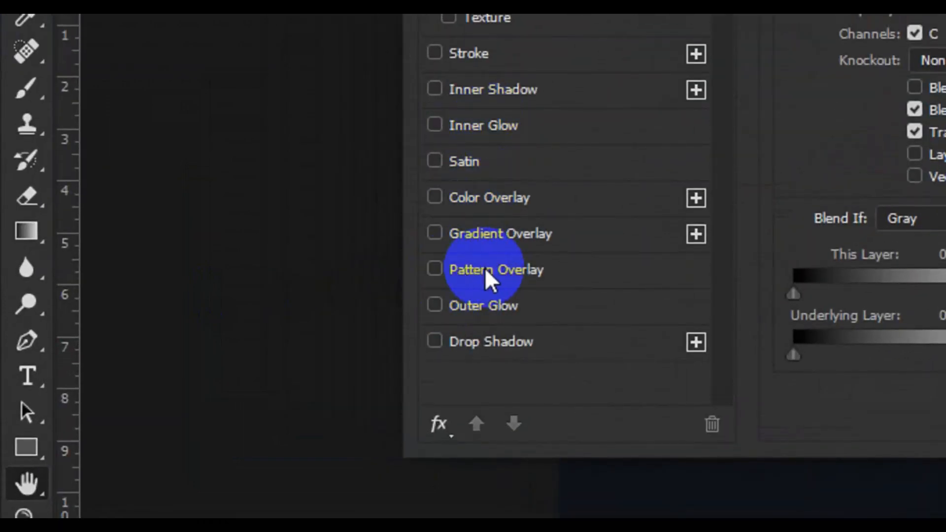
left_click(483, 267)
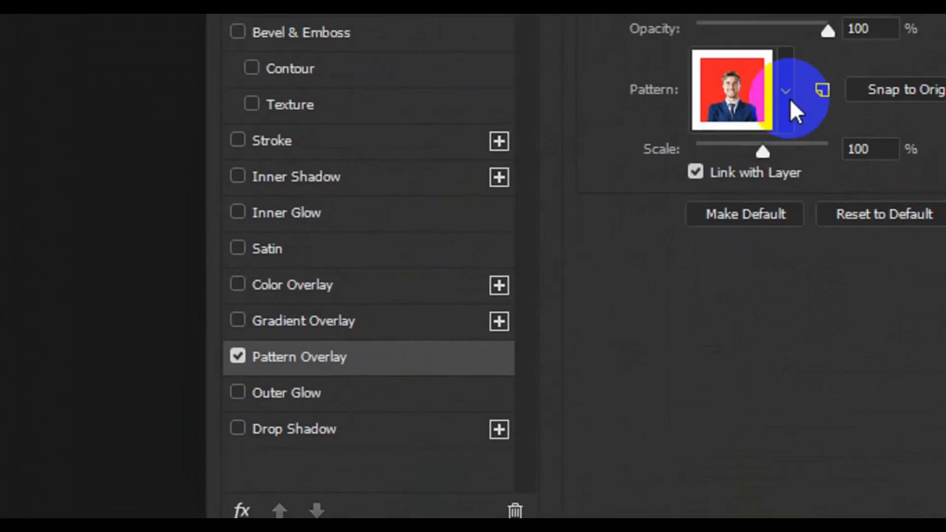
left_click(787, 94)
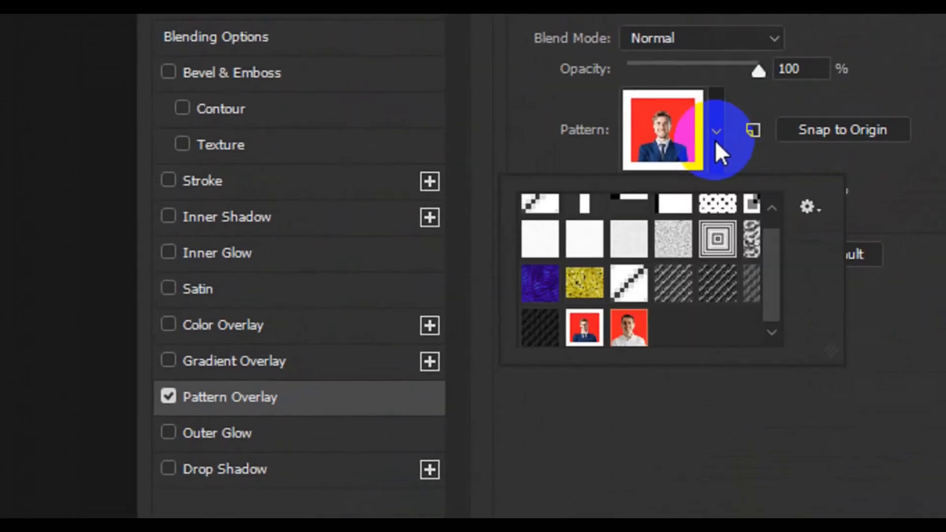
left_click(626, 338)
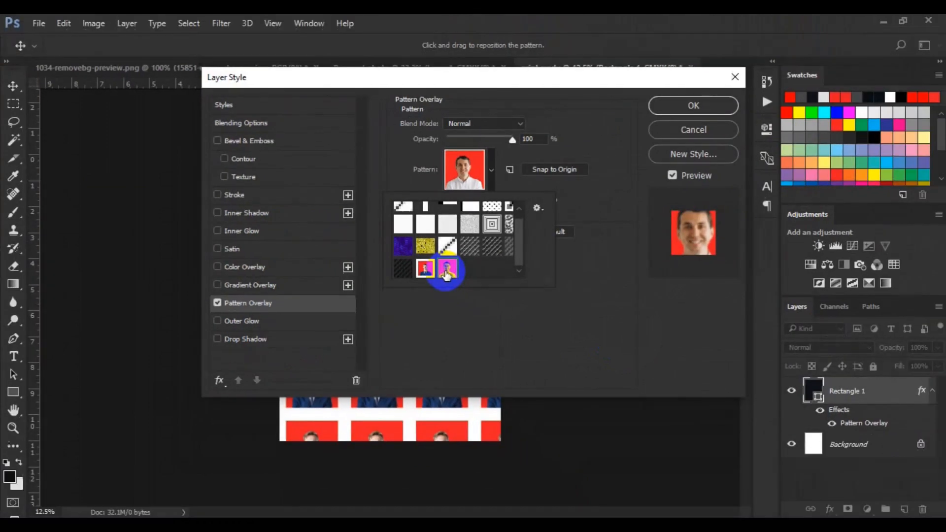
- Set the pattern overlay's scale to 85% and apply the layer style
left_click_drag(496, 85, 660, 91)
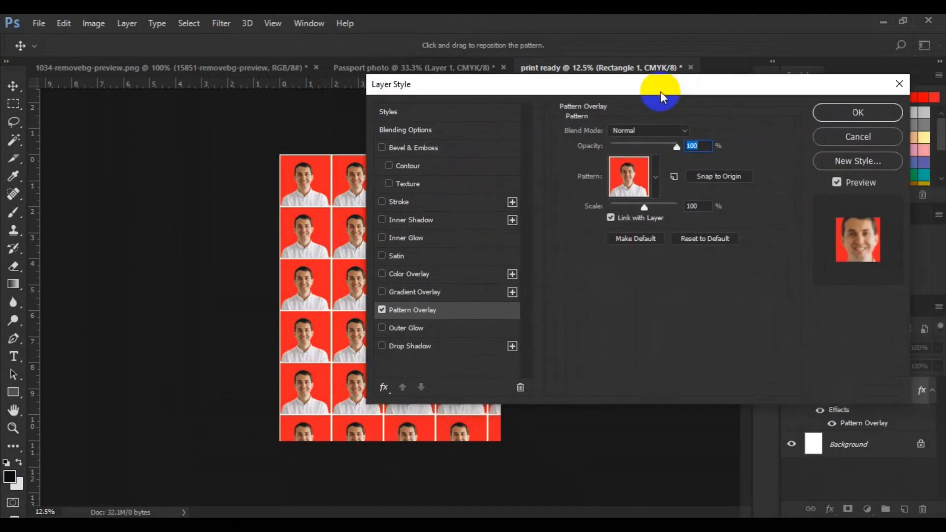
left_click(598, 207)
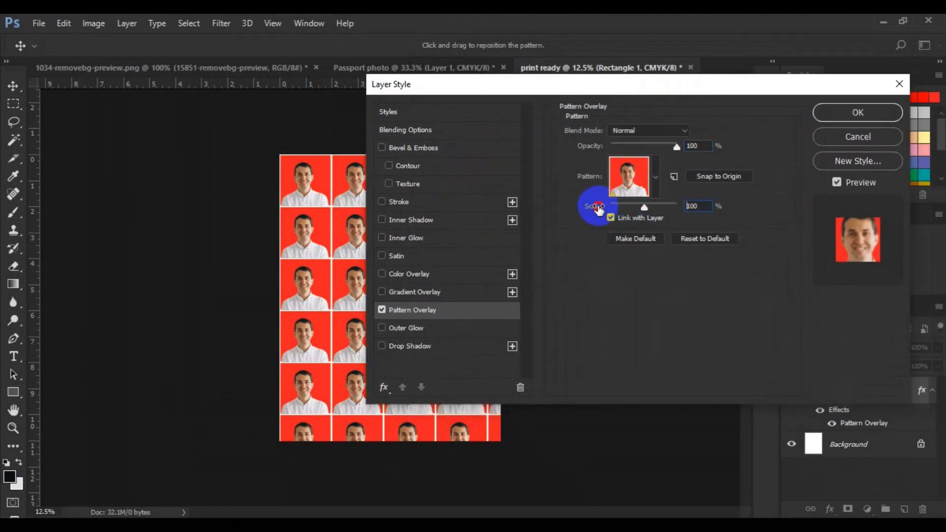
left_click_drag(598, 207, 590, 206)
left_click(561, 89)
left_click_drag(561, 88, 688, 81)
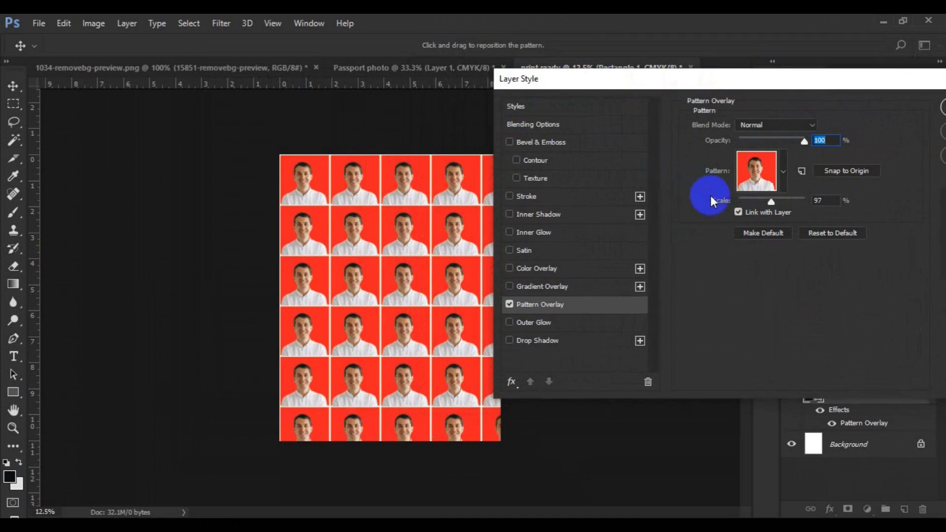
left_click_drag(715, 201, 722, 206)
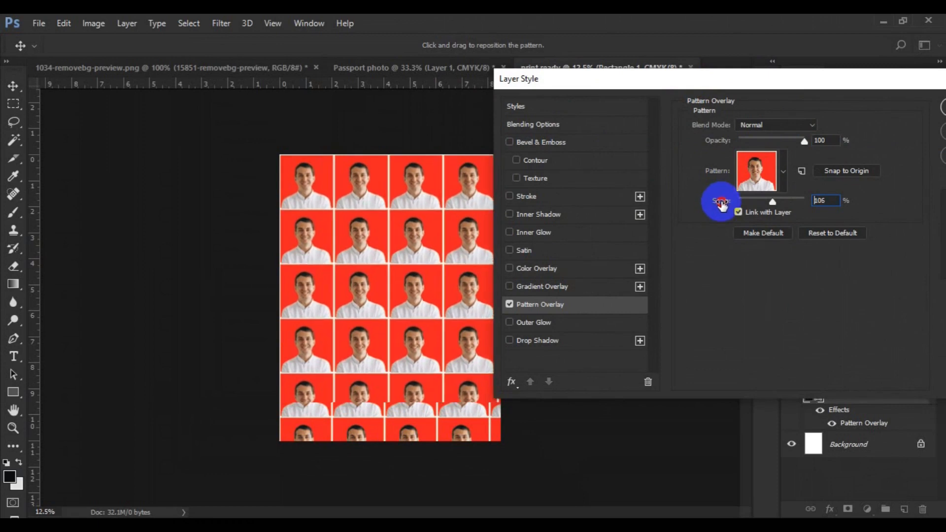
left_click_drag(721, 205, 723, 205)
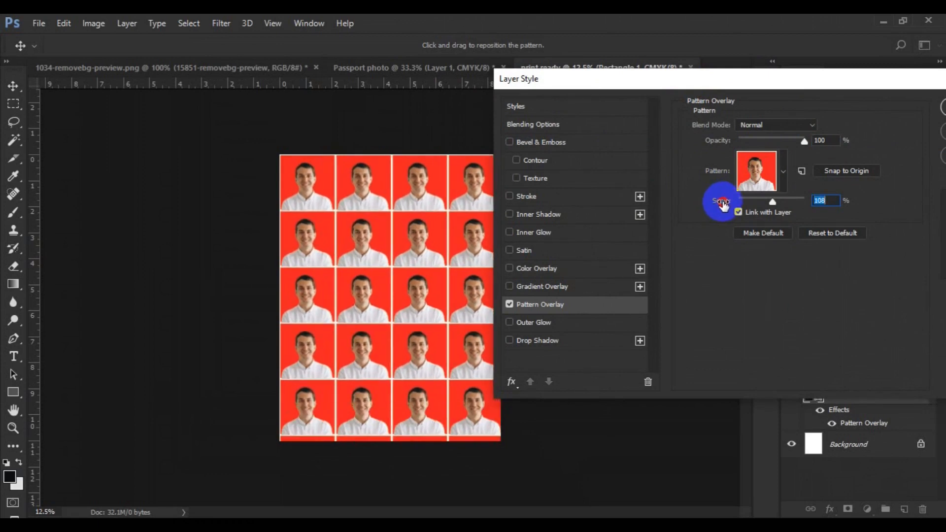
left_click_drag(722, 204, 707, 199)
left_click_drag(682, 80, 511, 164)
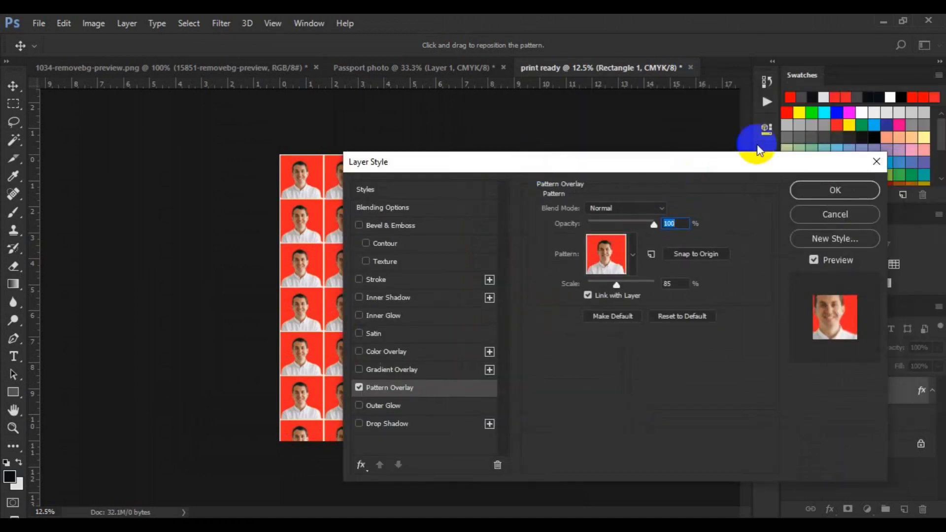
left_click(827, 191)
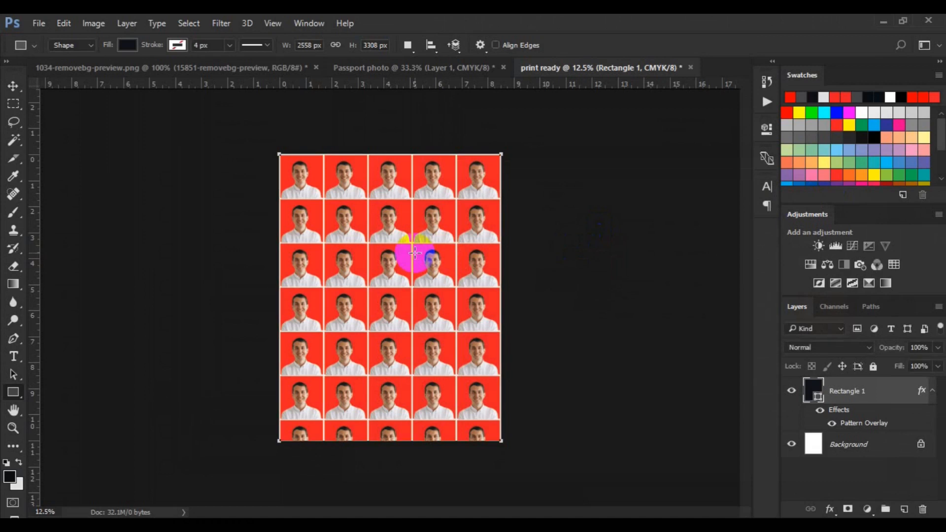
- Reopen Rectangle 1's pattern overlay, set its scale to 106% so four photos fit across the page, and apply it
right_click(859, 397)
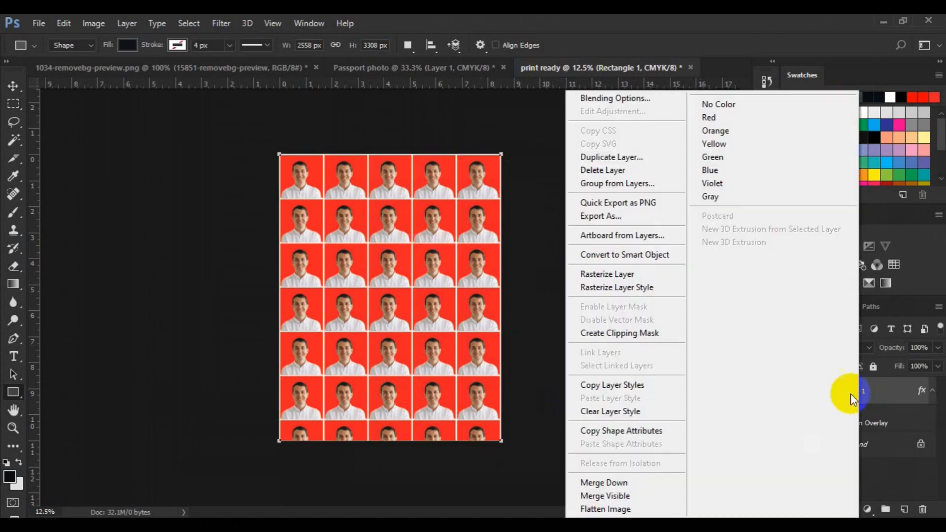
left_click(619, 101)
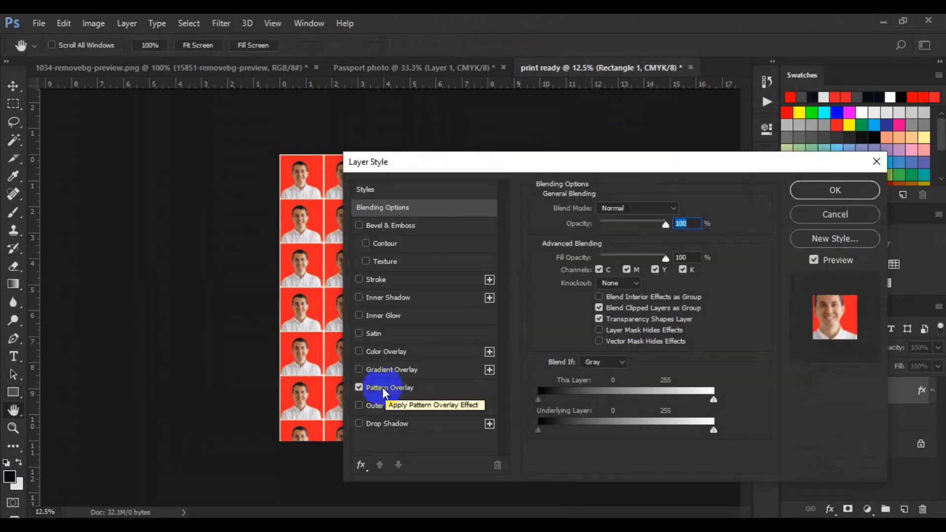
left_click(389, 388)
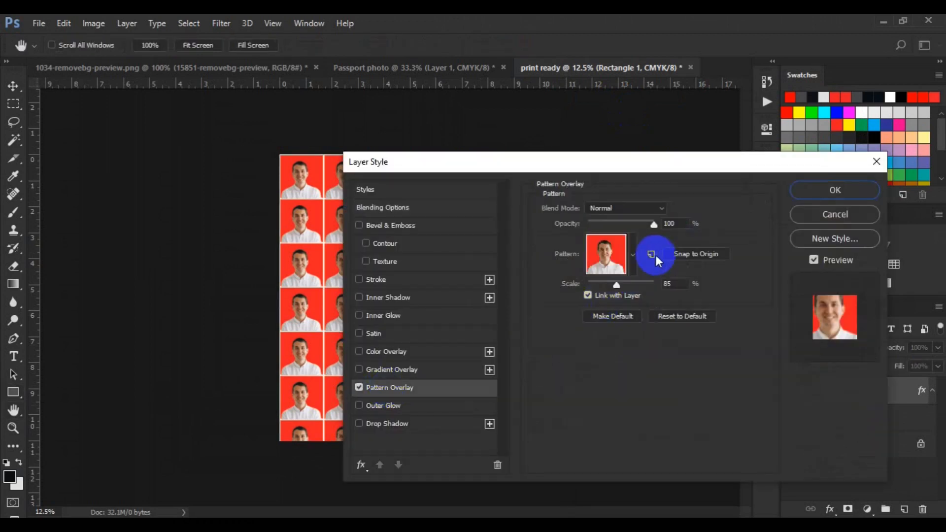
left_click_drag(572, 161, 670, 116)
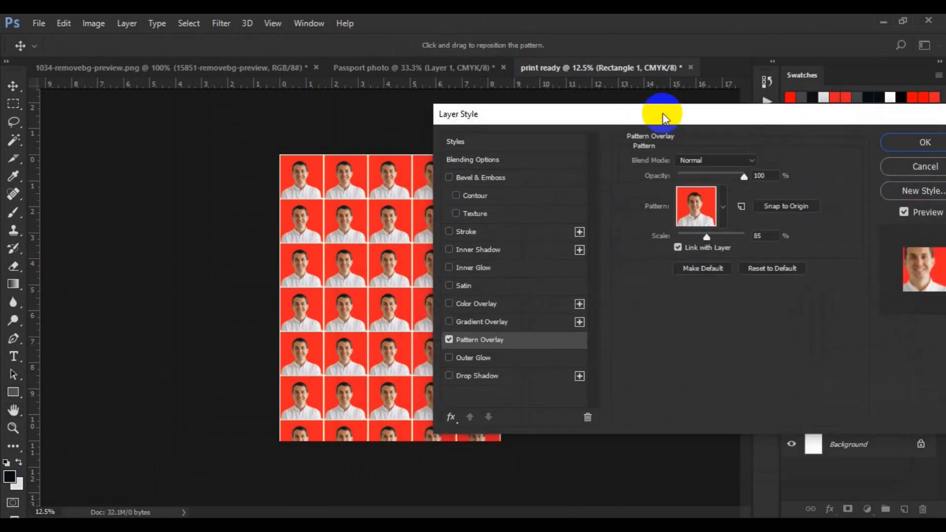
left_click(667, 238)
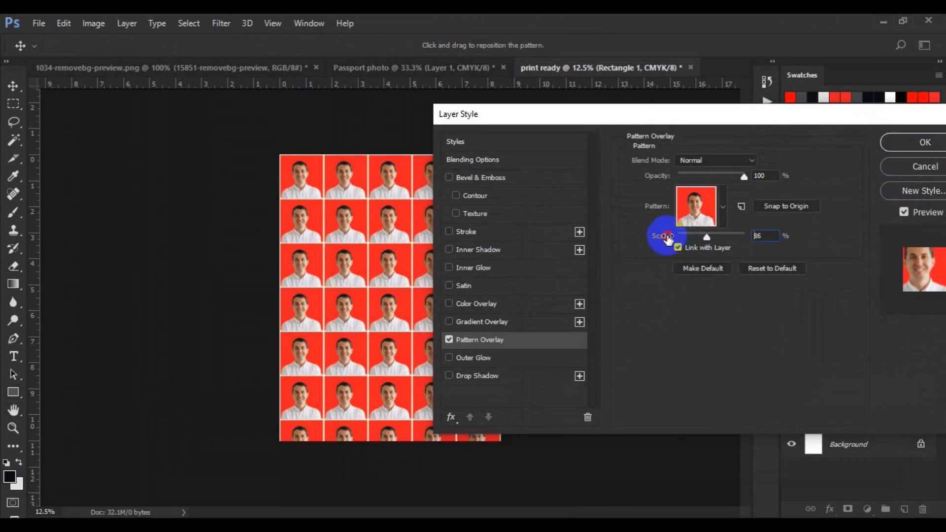
left_click_drag(669, 238, 679, 240)
left_click(668, 174)
left_click_drag(655, 117, 764, 126)
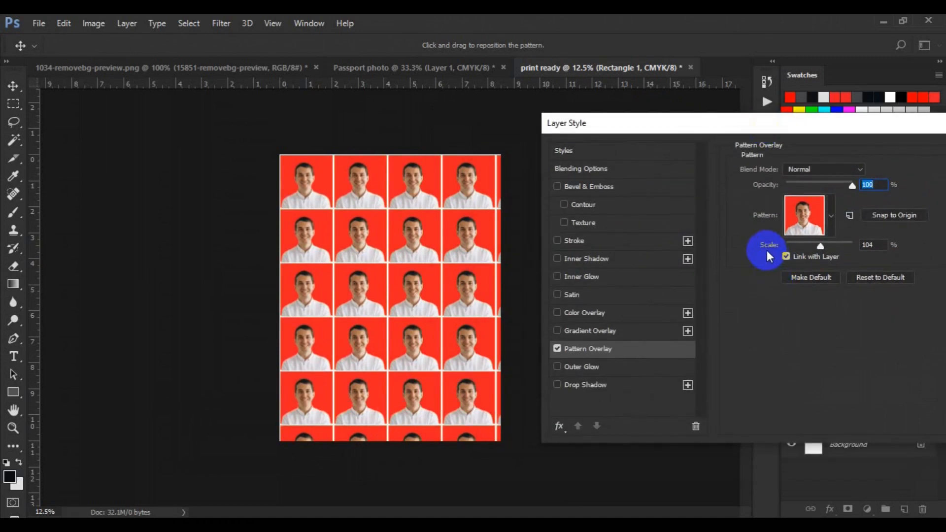
left_click_drag(767, 248, 769, 249)
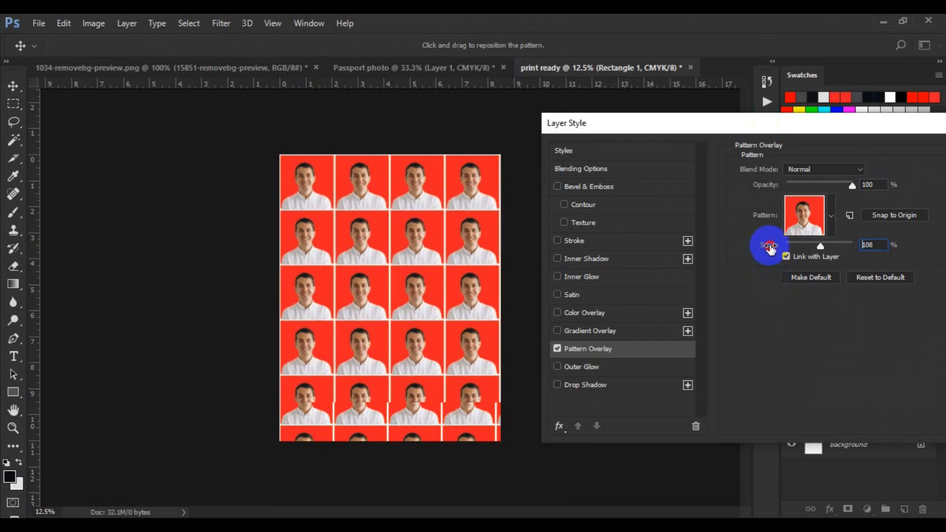
left_click_drag(769, 250, 768, 249)
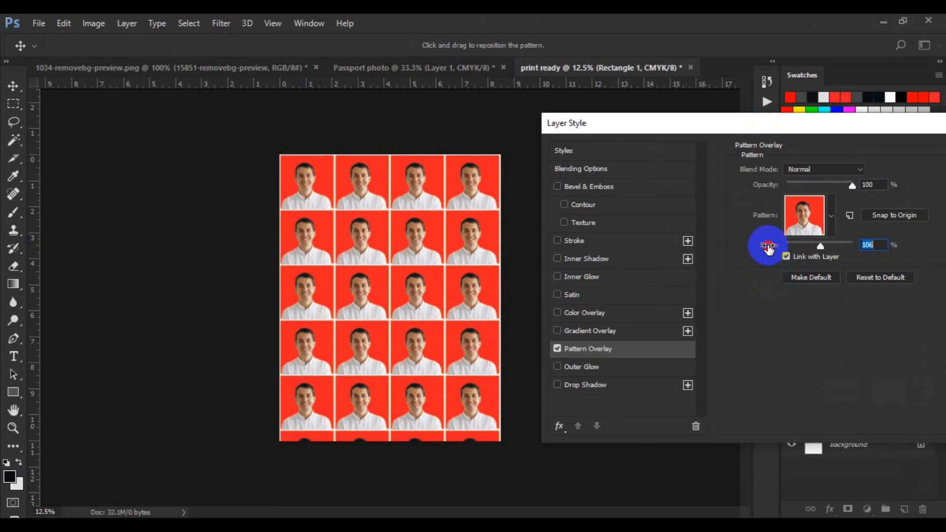
left_click_drag(768, 249, 767, 249)
left_click_drag(768, 249, 769, 248)
left_click(766, 176)
left_click_drag(782, 131, 643, 182)
left_click(854, 208)
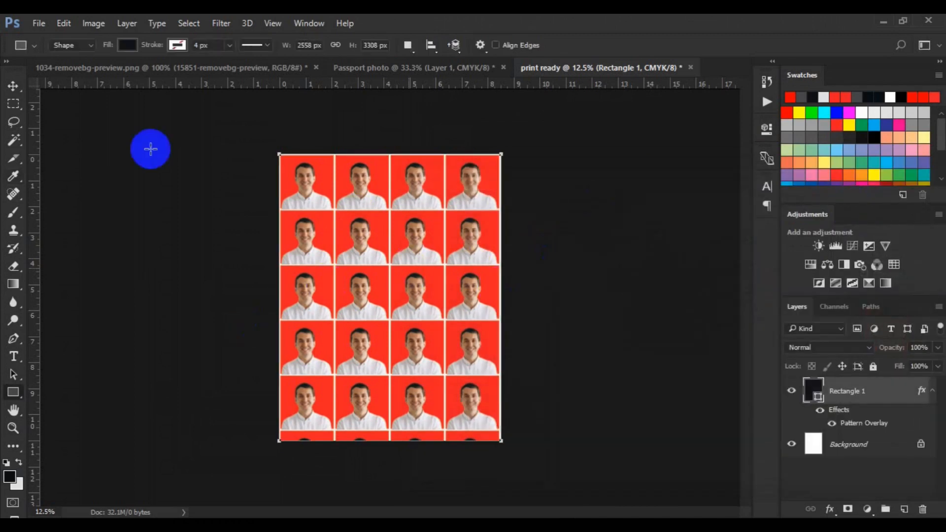
left_click(14, 87)
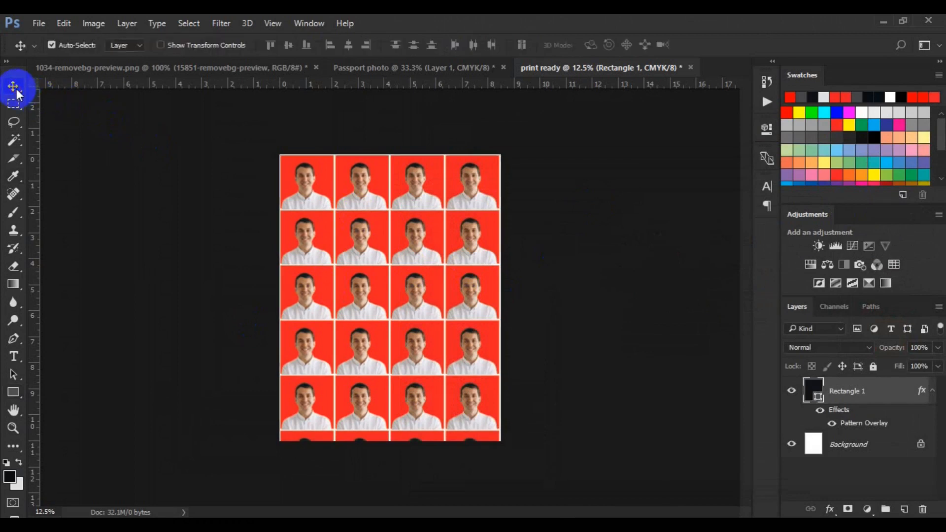